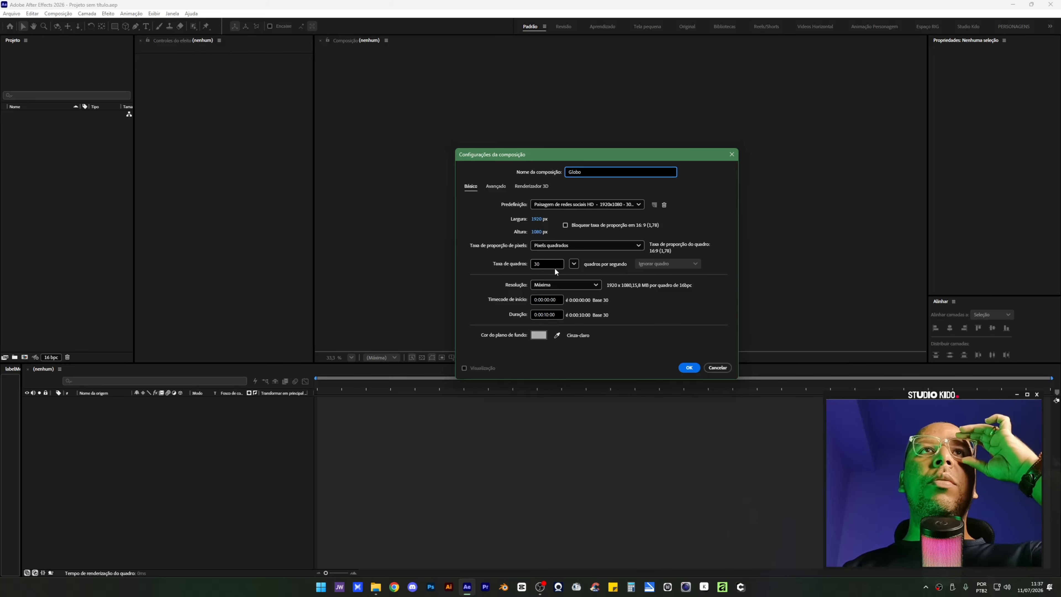
# Create the 10-second, 1920x1080, 30 fps composition Globo and import the world map image Sem Título-1.png into the project.
pyautogui.click(689, 368)
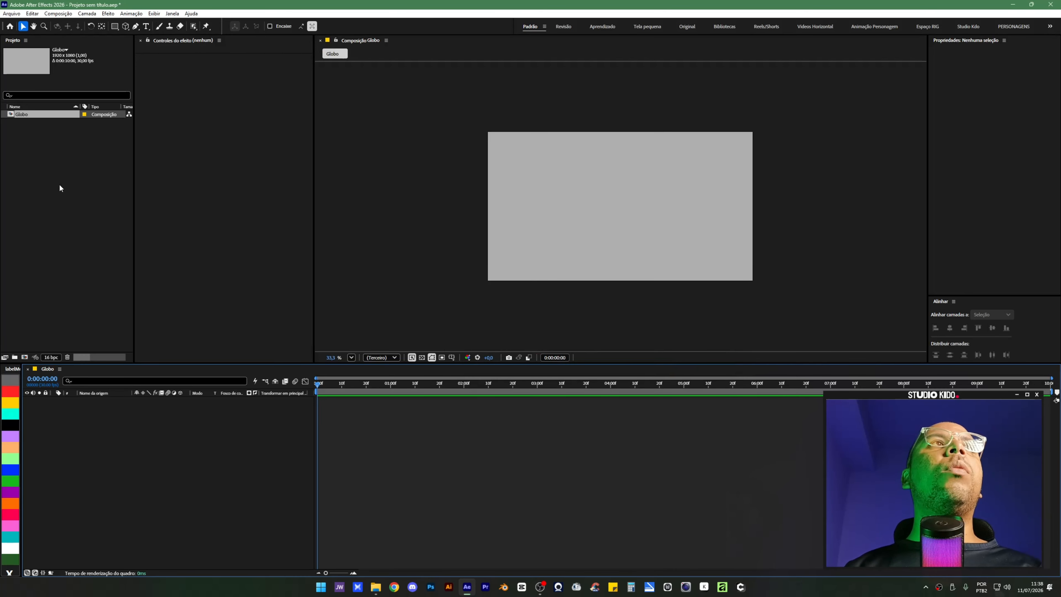
pyautogui.click(59, 184)
pyautogui.click(376, 587)
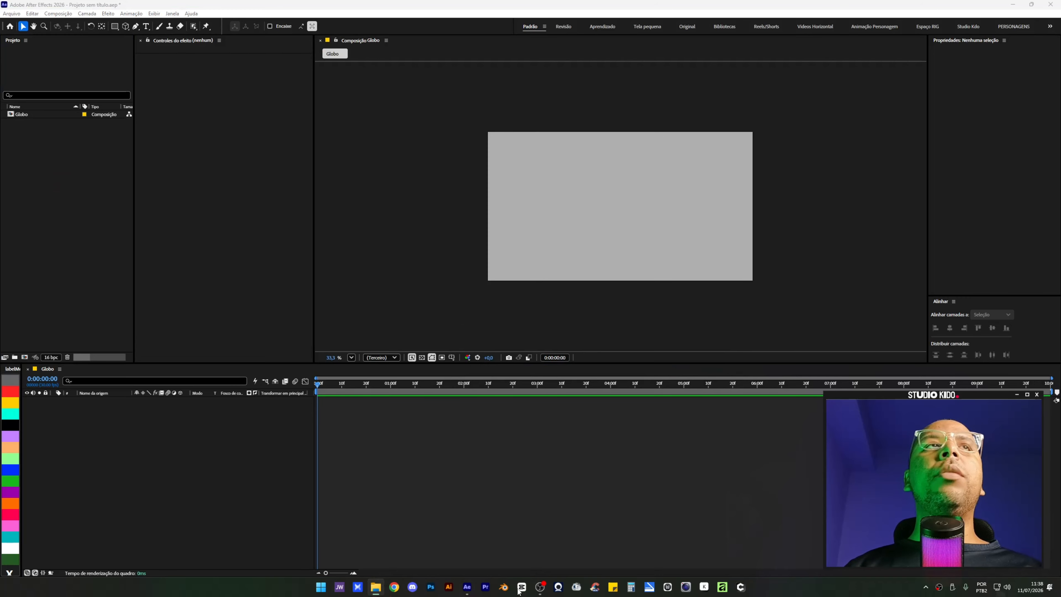
pyautogui.moveTo(518, 590); pyautogui.dragTo(69, 211)
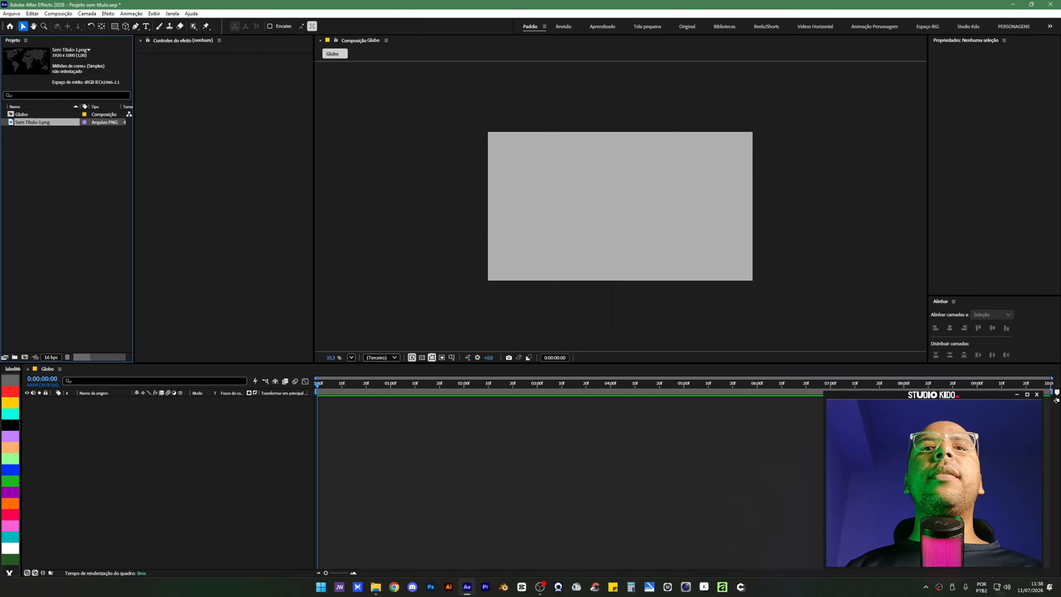
# Add the Sem Título-1.png map image to the Globo composition as a layer and give it an orange label colour.
pyautogui.click(420, 419)
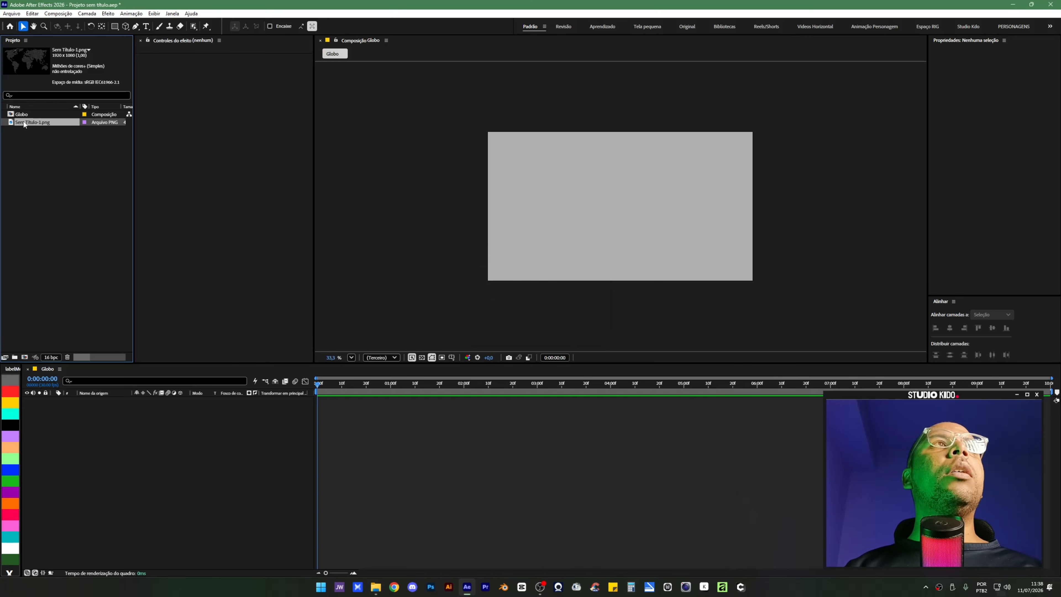
pyautogui.moveTo(24, 124); pyautogui.dragTo(78, 425)
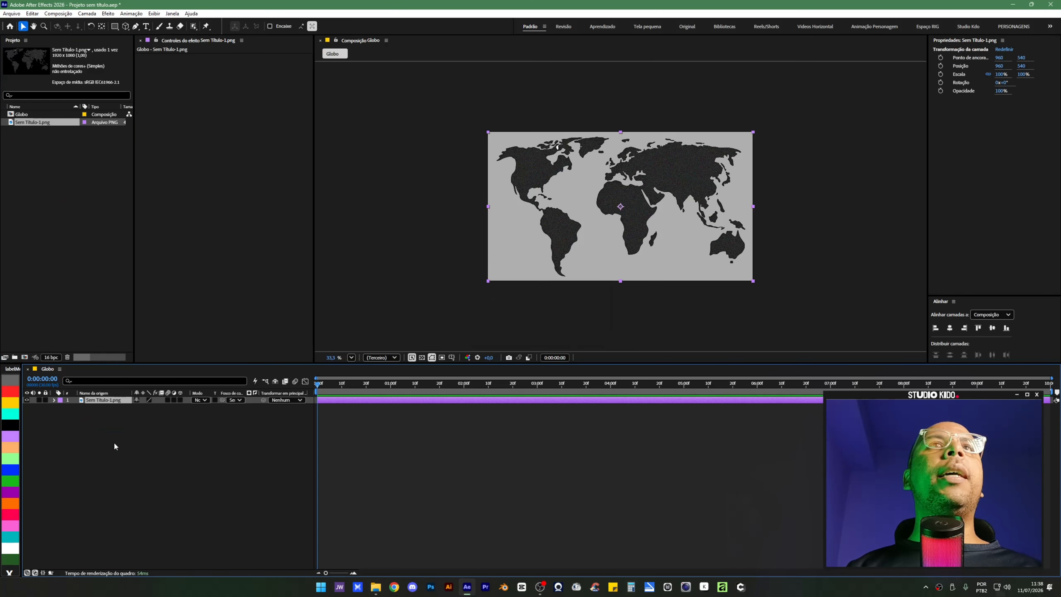
pyautogui.click(10, 448)
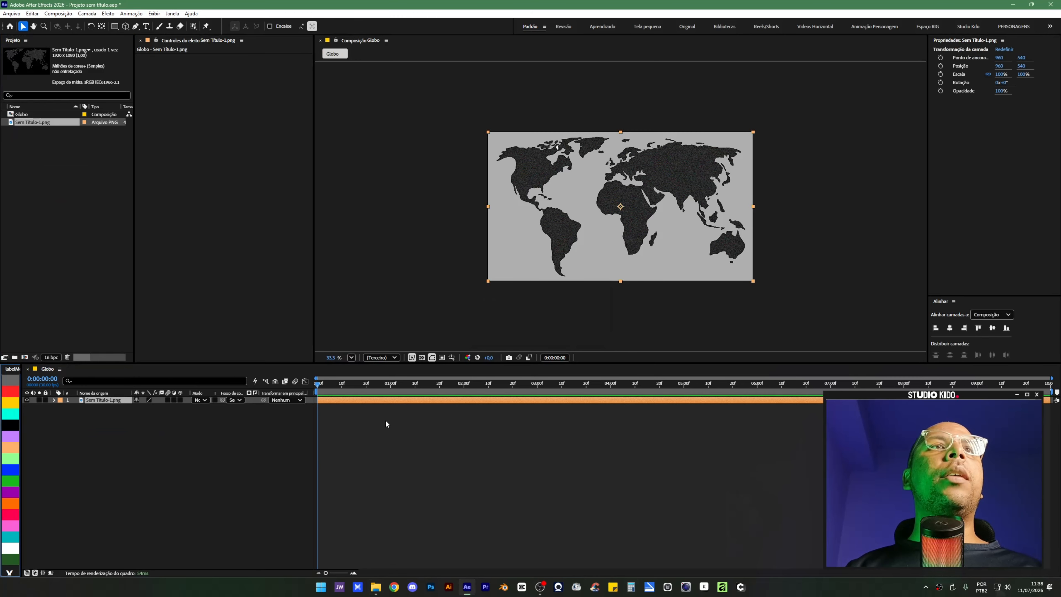
# Rename the world map layer as Mapa.
pyautogui.click(114, 400)
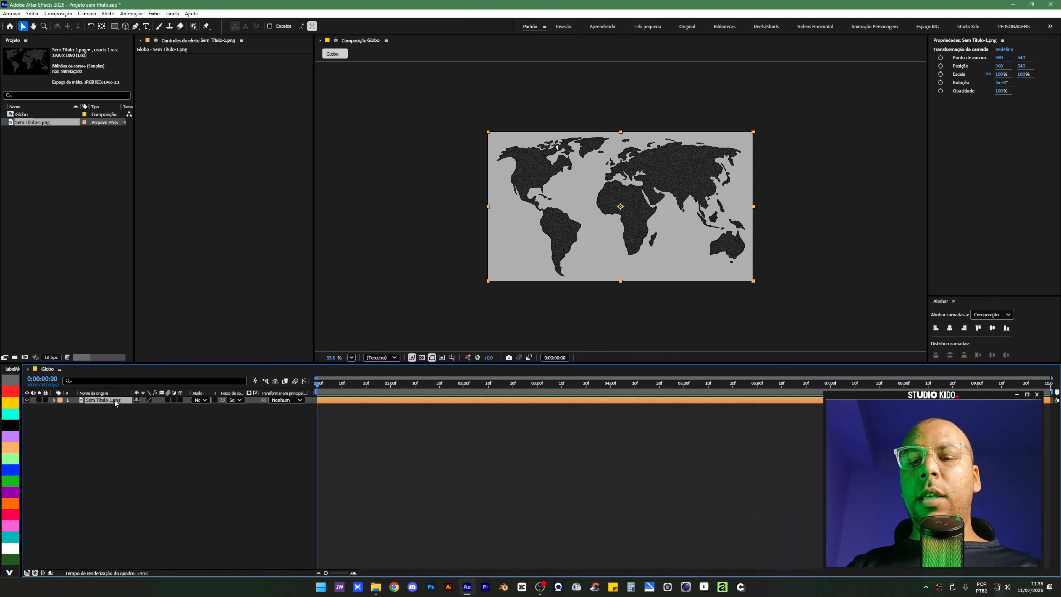
pyautogui.press('Return')
pyautogui.write('Map')
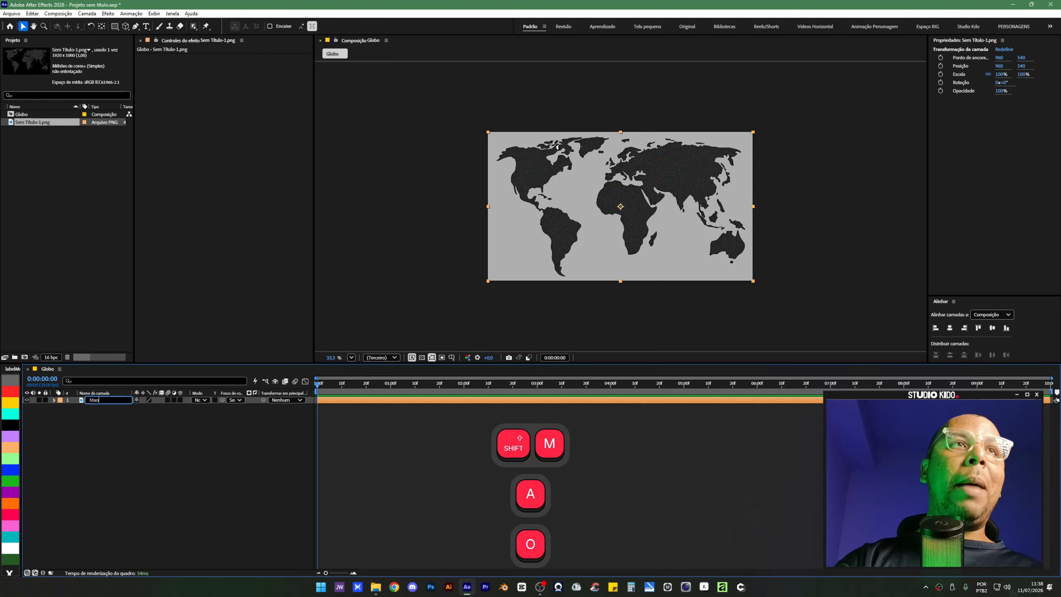
pyautogui.press('BackSpace')
pyautogui.write('pa')
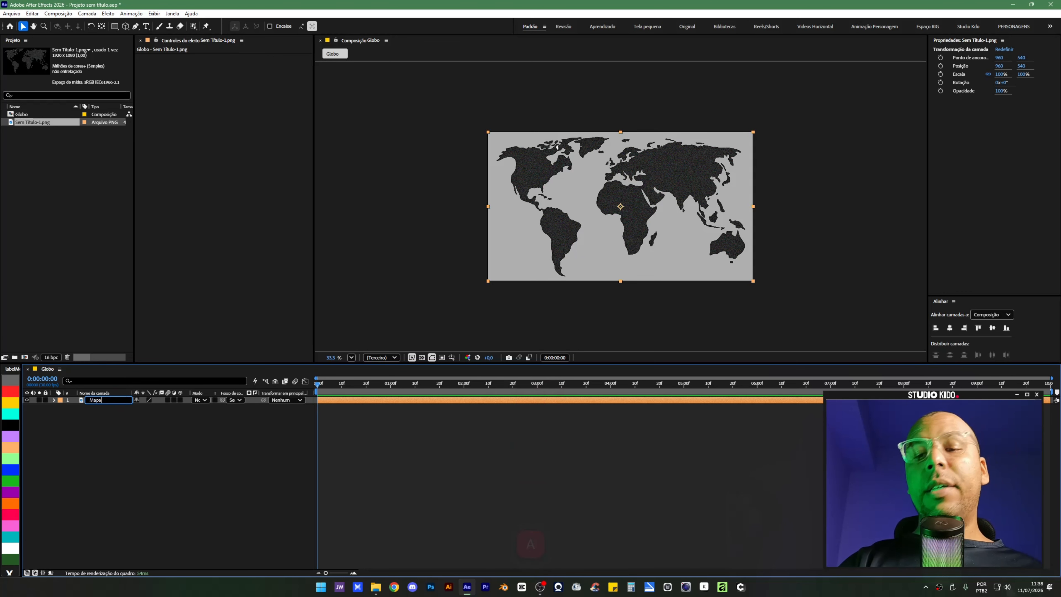
pyautogui.press('Return')
pyautogui.click(415, 467)
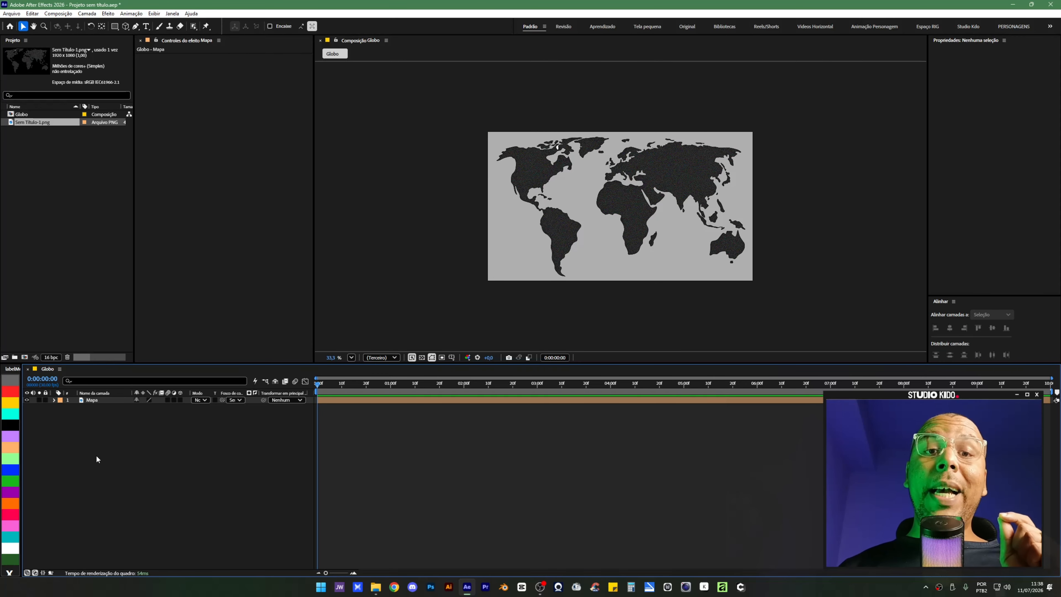
# Pre-compose the Mapa layer as Mapa Composição 1, moving all attributes into the new composition, and give the resulting layer an orange label.
pyautogui.click(96, 400)
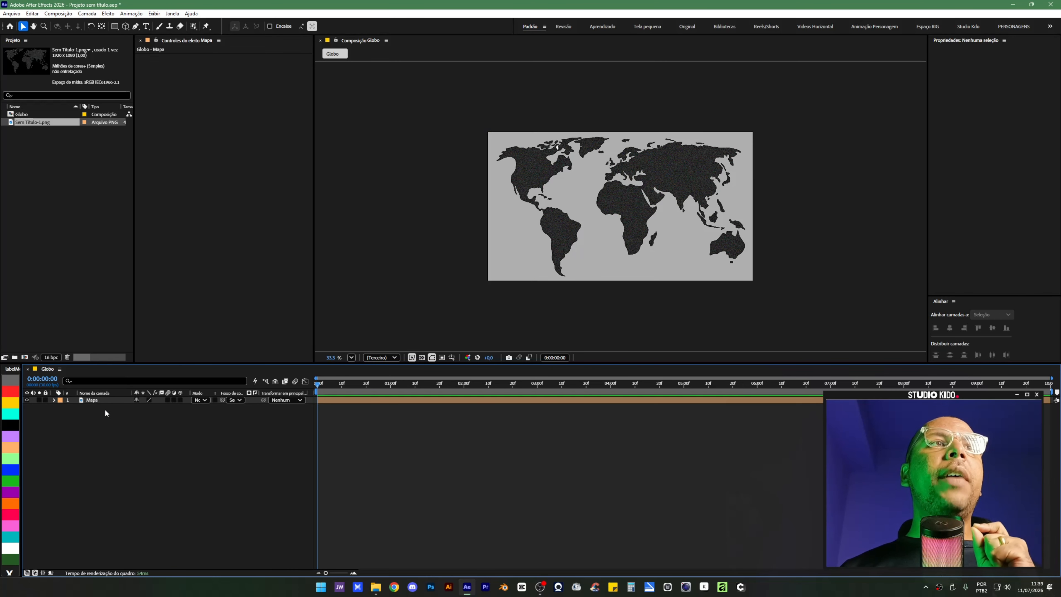
pyautogui.click(108, 400)
pyautogui.rightClick(108, 400)
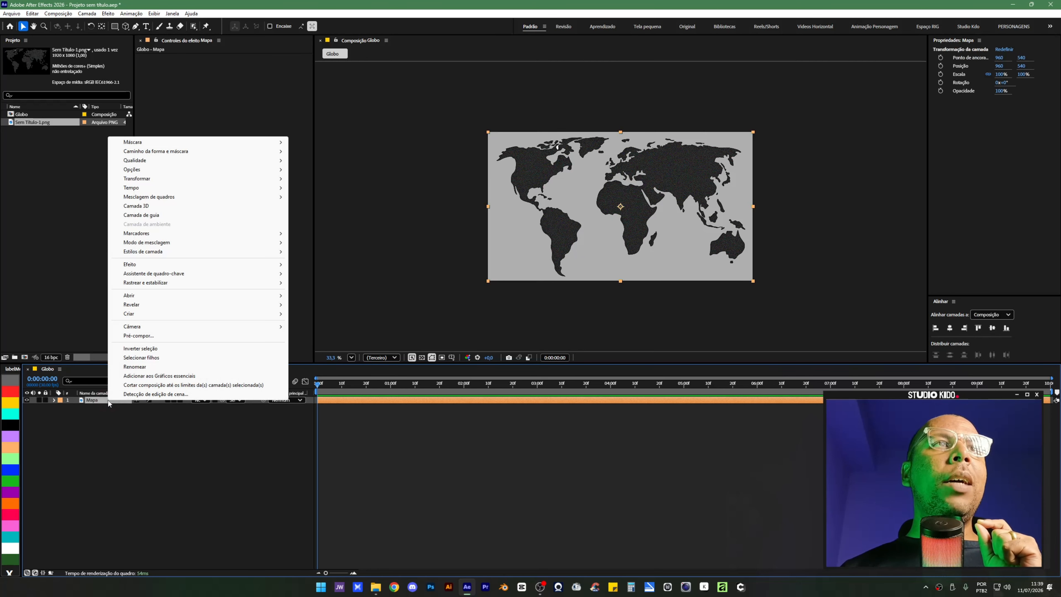
pyautogui.click(159, 337)
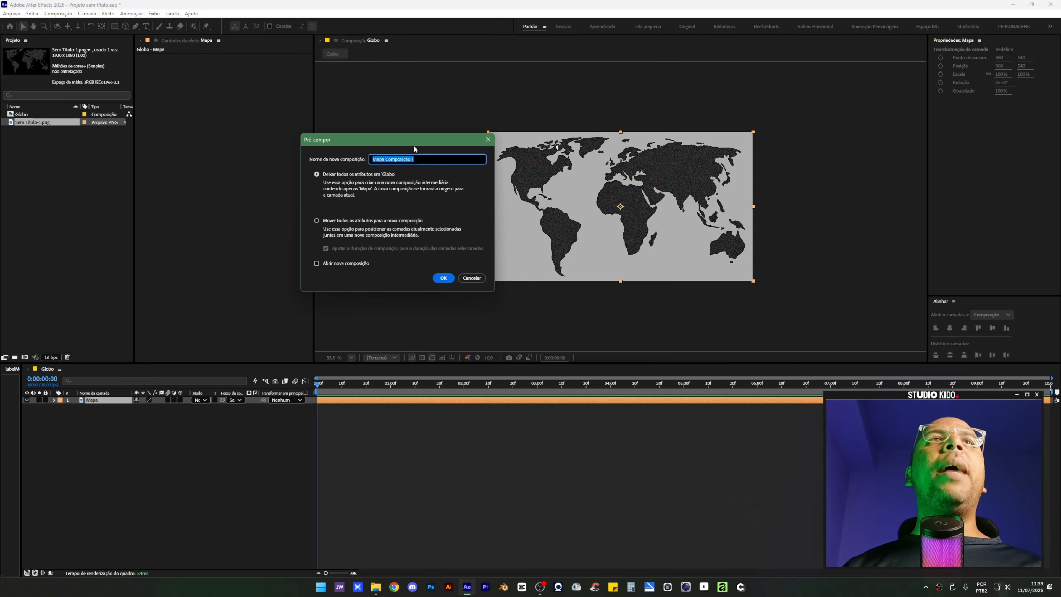
pyautogui.moveTo(413, 147); pyautogui.dragTo(404, 176)
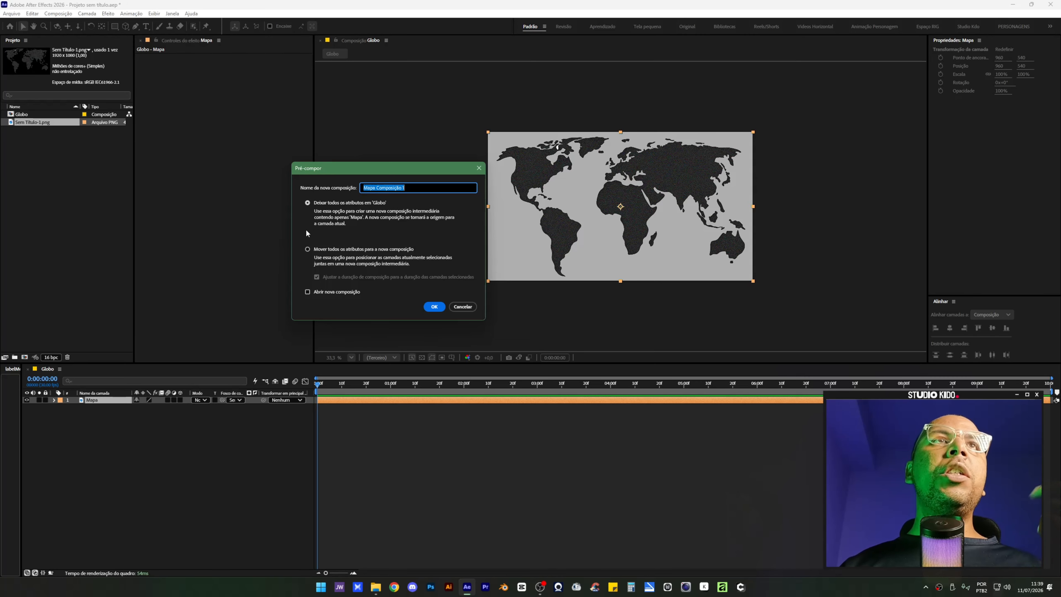
pyautogui.click(307, 249)
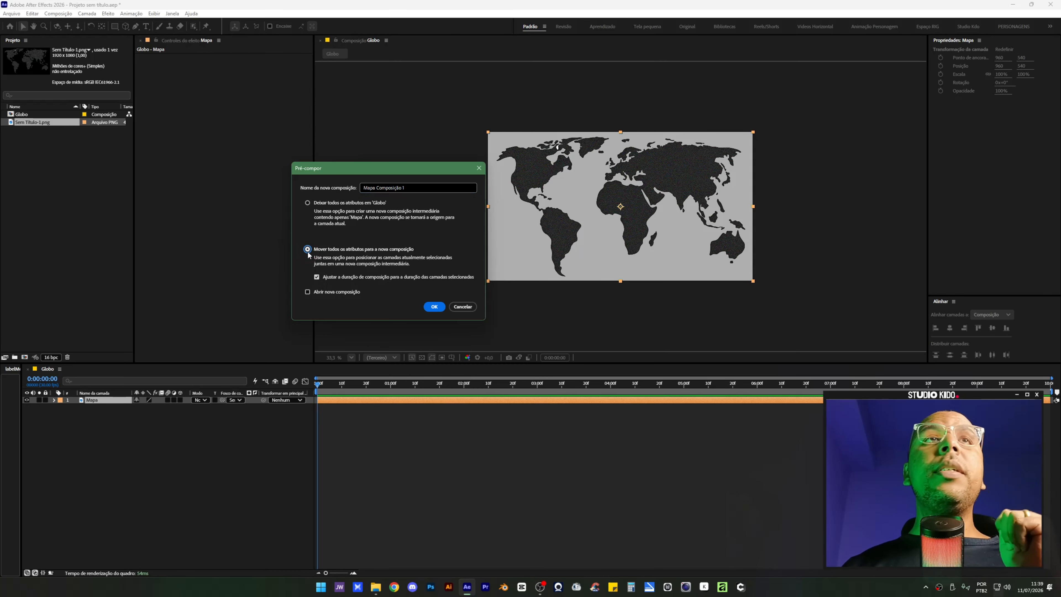
pyautogui.click(434, 306)
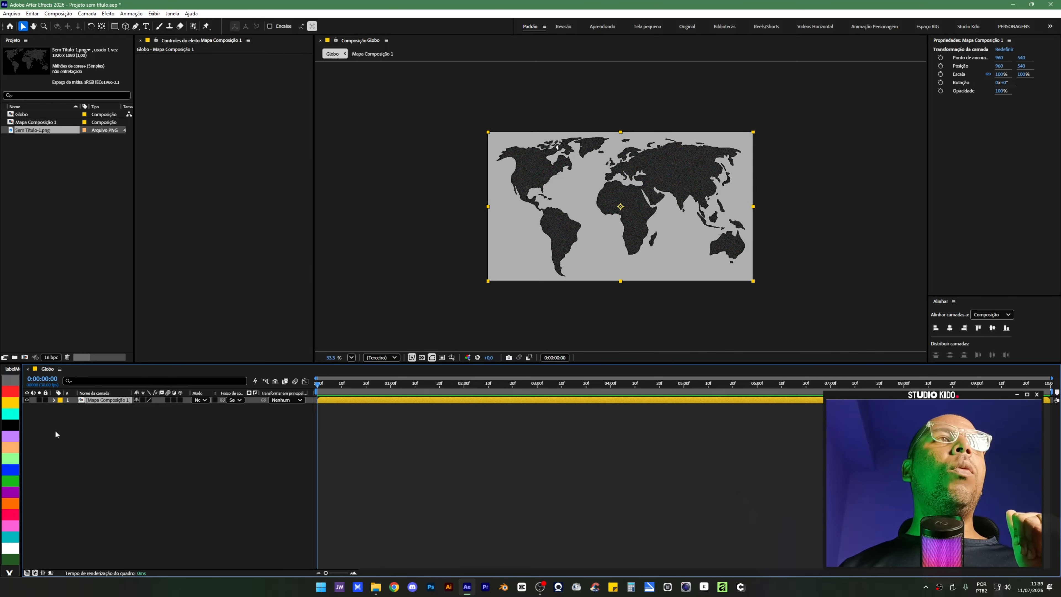
pyautogui.click(10, 447)
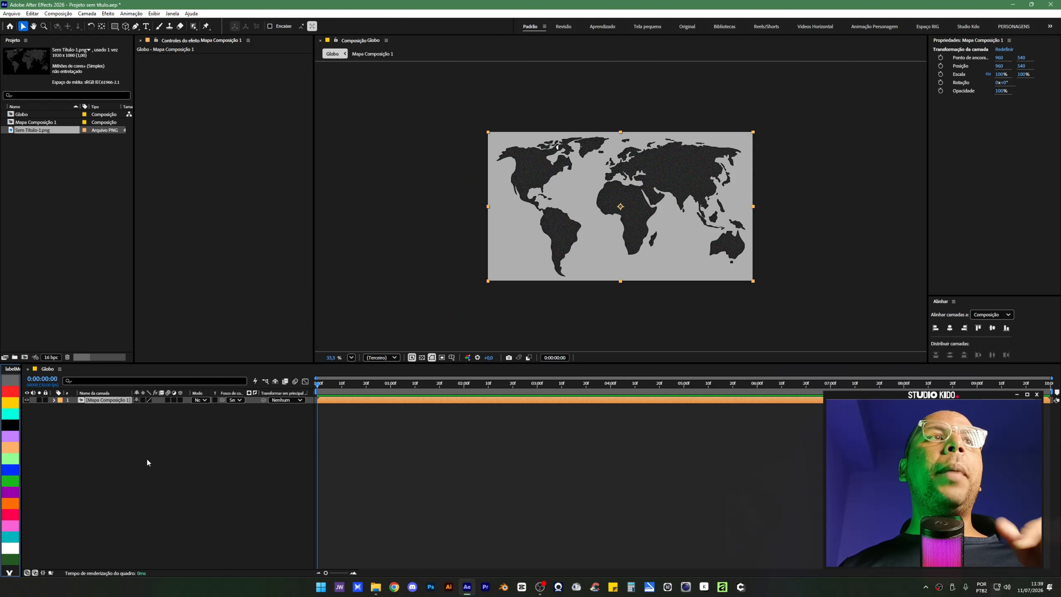
# Apply the CC Sphere effect to the Mapa Composição 1 layer.
pyautogui.click(109, 411)
pyautogui.click(107, 400)
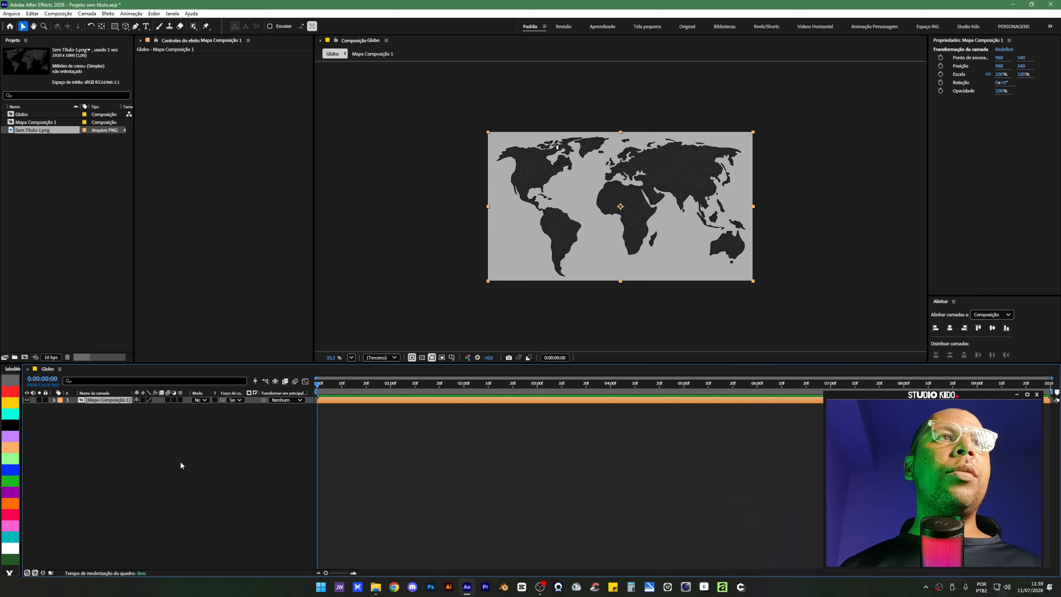
pyautogui.hotkey('ctrl', 'space')
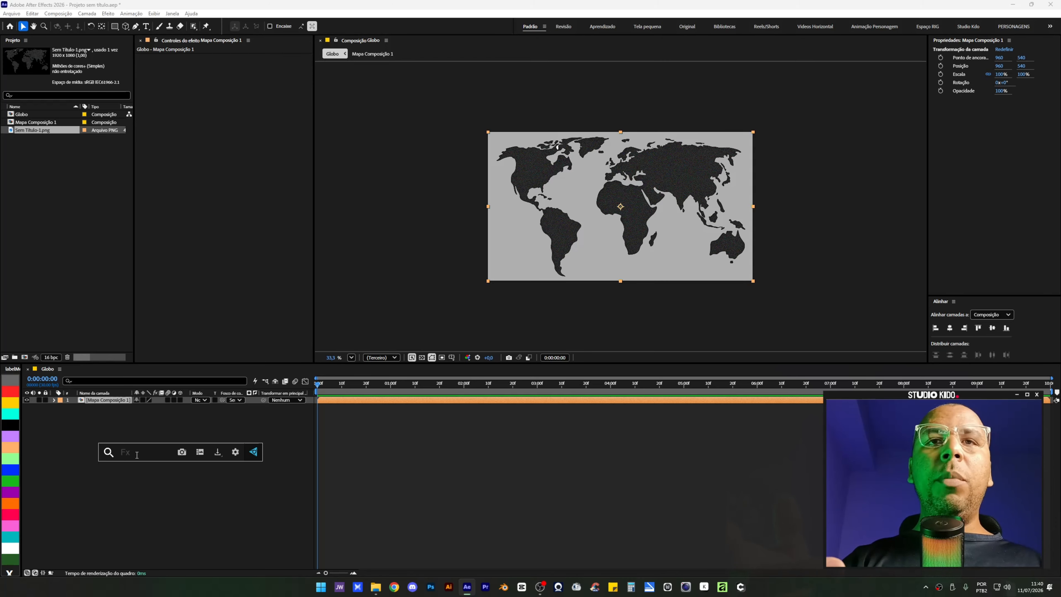
pyautogui.write('c')
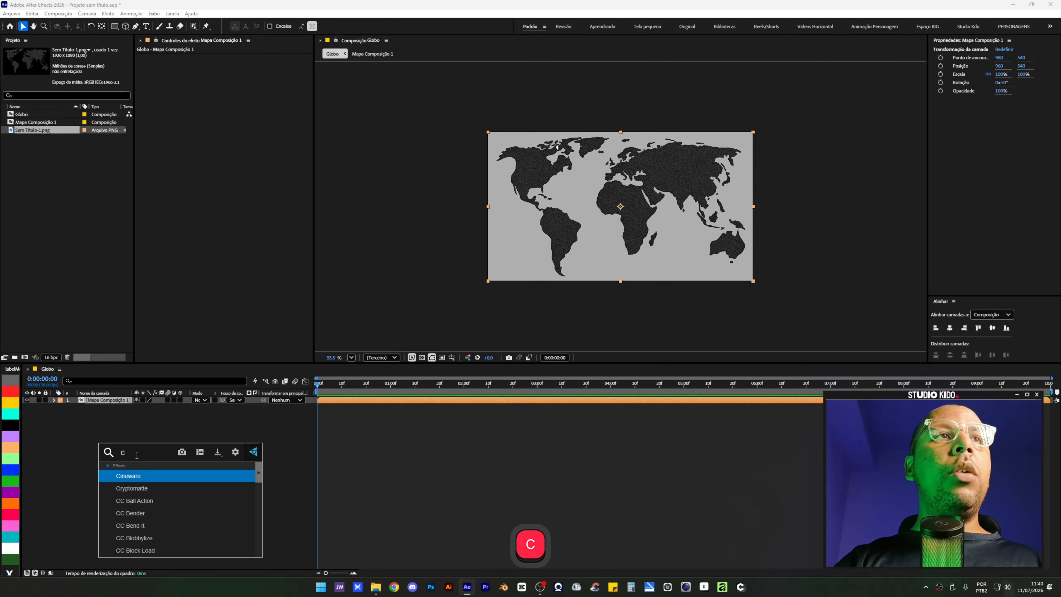
pyautogui.write('c sphe')
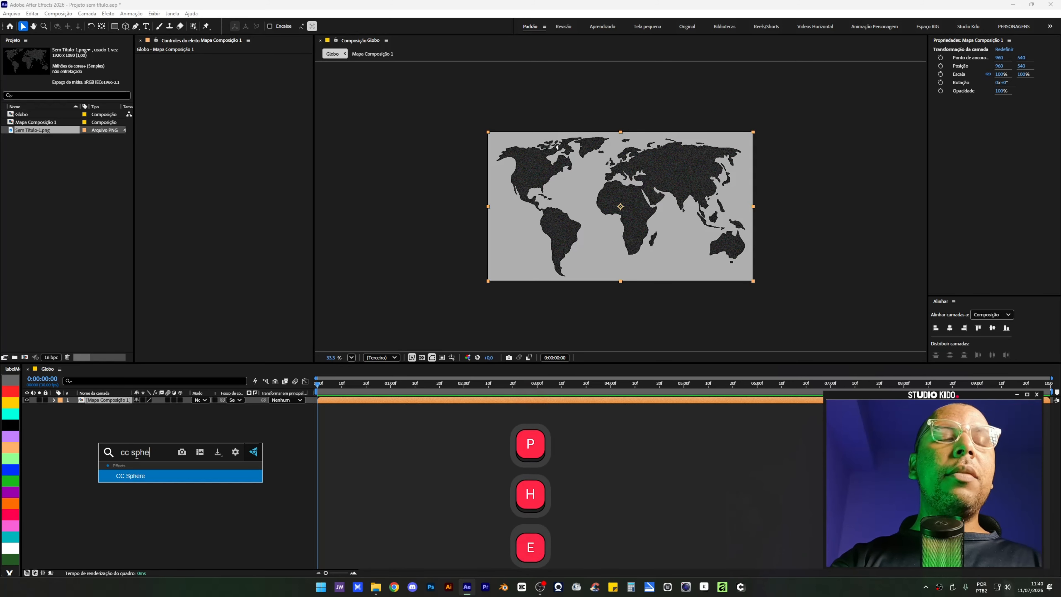
pyautogui.click(136, 476)
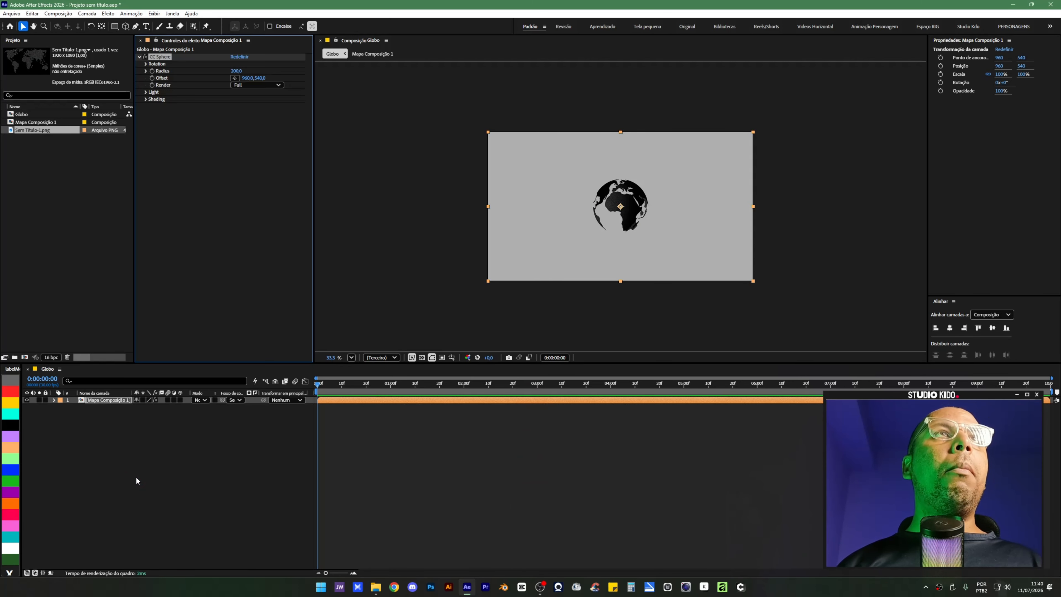
# Expand the CC Sphere rotation settings and try out the X, Z and Y rotations of the globe, undoing the changes.
pyautogui.scroll(2, 643, 196)
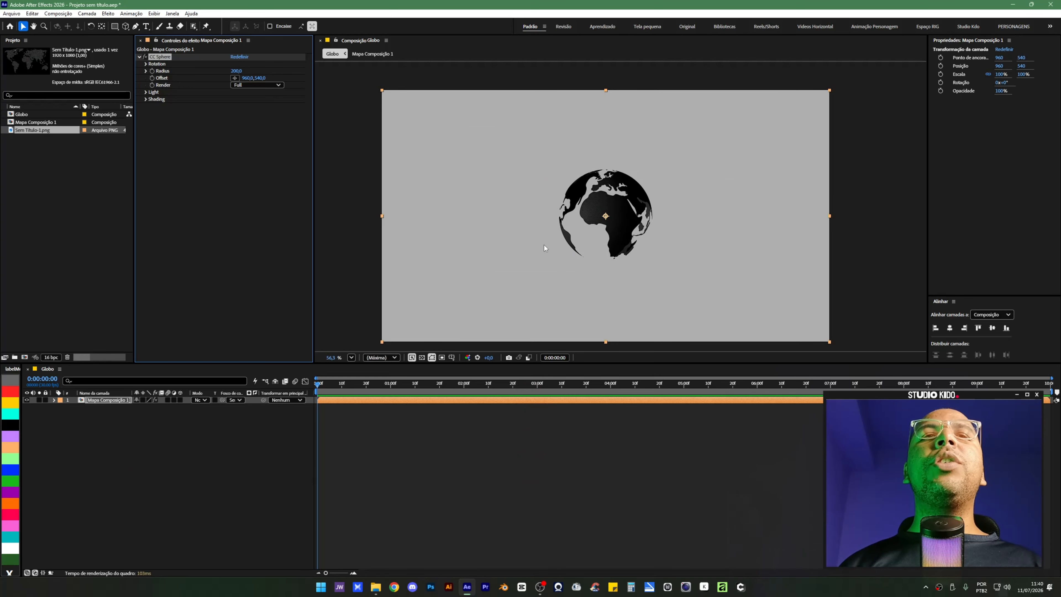
pyautogui.click(146, 64)
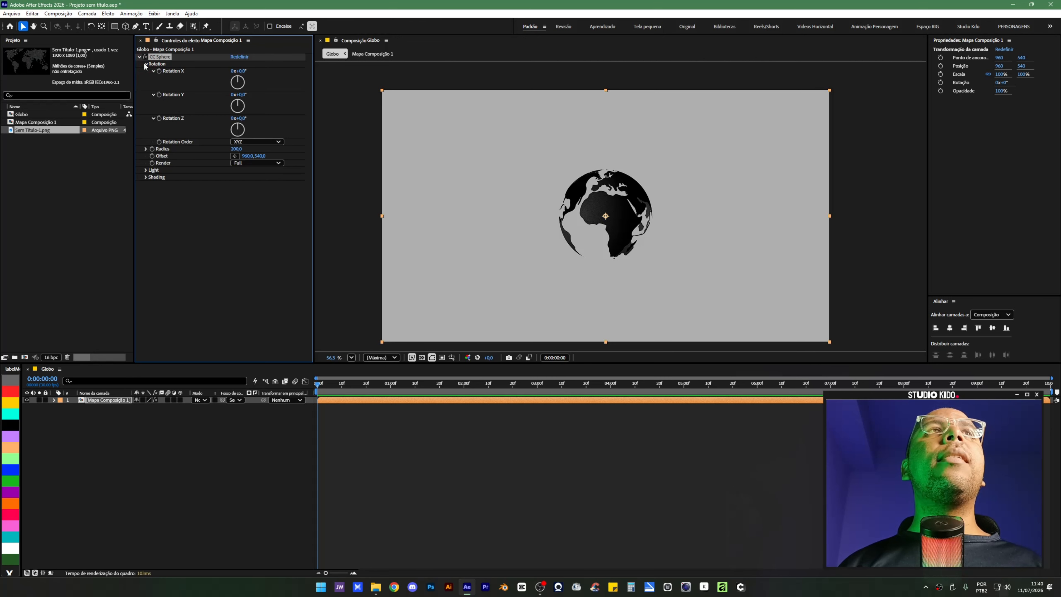
pyautogui.moveTo(240, 71); pyautogui.dragTo(289, 94)
pyautogui.hotkey('ctrl', 'z')
pyautogui.hotkey('ctrl', 'z')
pyautogui.moveTo(239, 118); pyautogui.dragTo(318, 105)
pyautogui.hotkey('ctrl', 'z')
pyautogui.hotkey('ctrl', 'z')
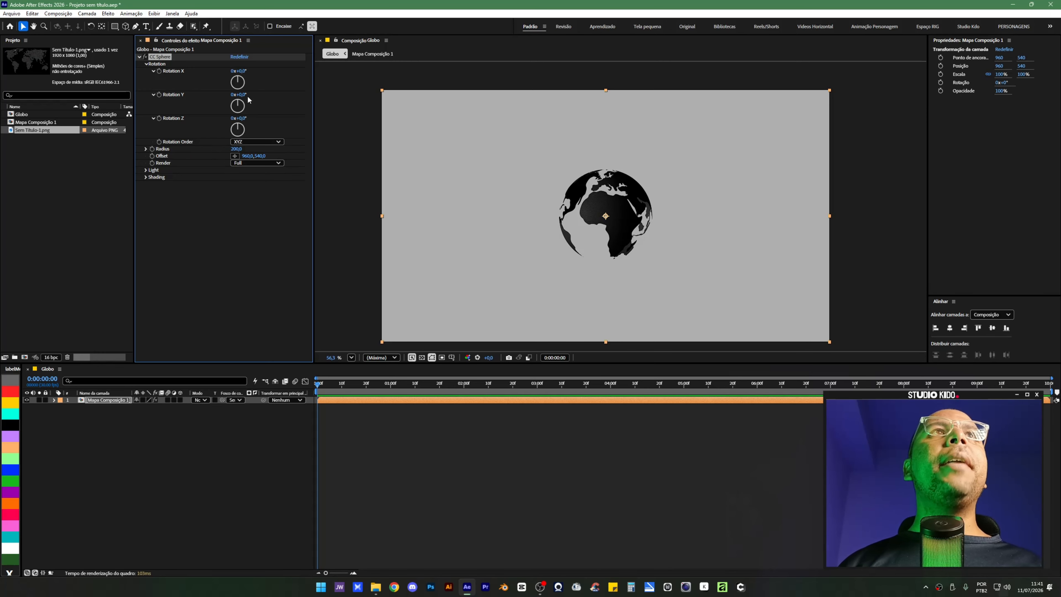
pyautogui.moveTo(247, 94)
pyautogui.mouseDown()
pyautogui.moveTo(292, 106)
pyautogui.moveTo(250, 106)
pyautogui.mouseUp()
pyautogui.hotkey('ctrl', 'z')
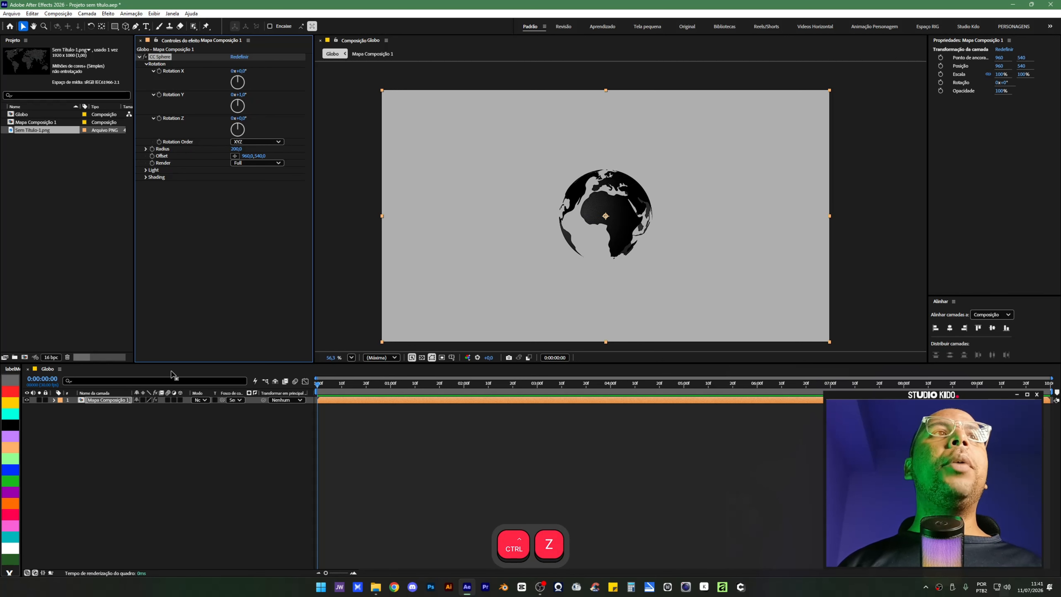
# Open the Mapa Composição 1 composition and add a 1920x1080 pale yellow solid with colour FFFDDF.
pyautogui.click(127, 422)
pyautogui.doubleClick(99, 400)
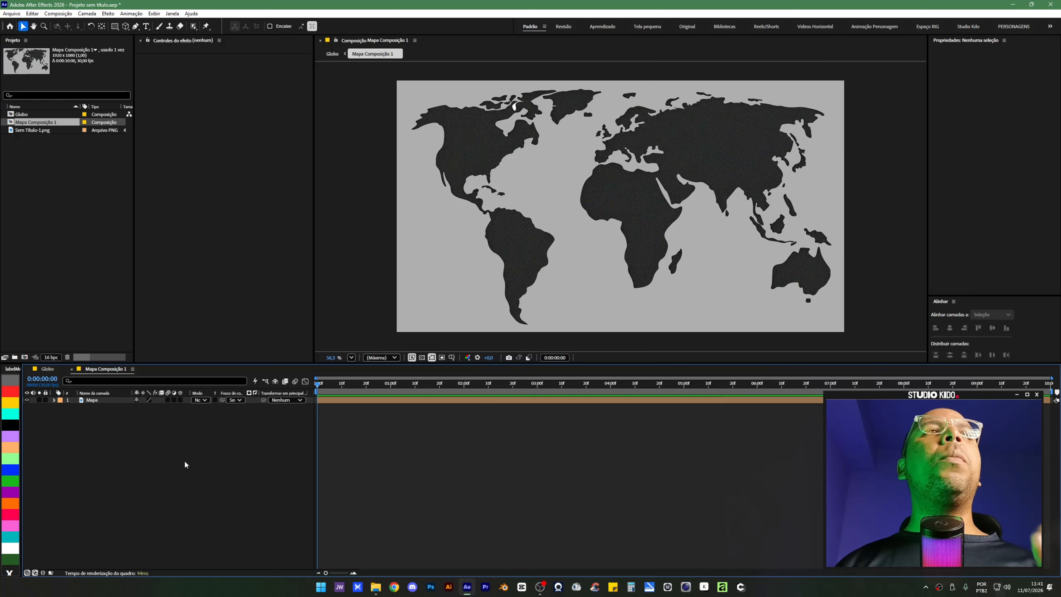
pyautogui.rightClick(159, 446)
pyautogui.moveTo(221, 452)
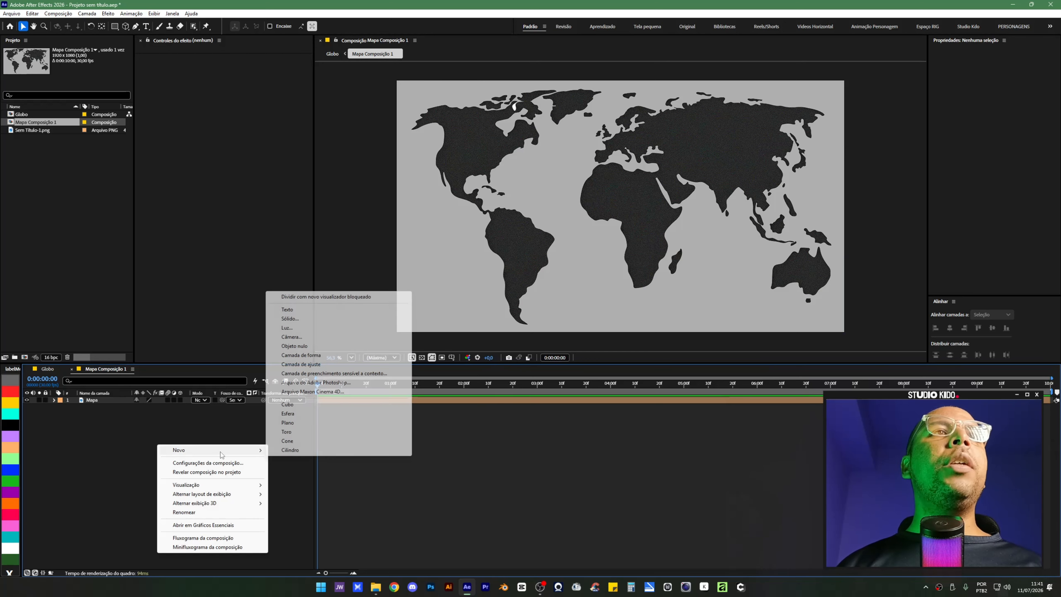
pyautogui.click(322, 319)
pyautogui.click(392, 278)
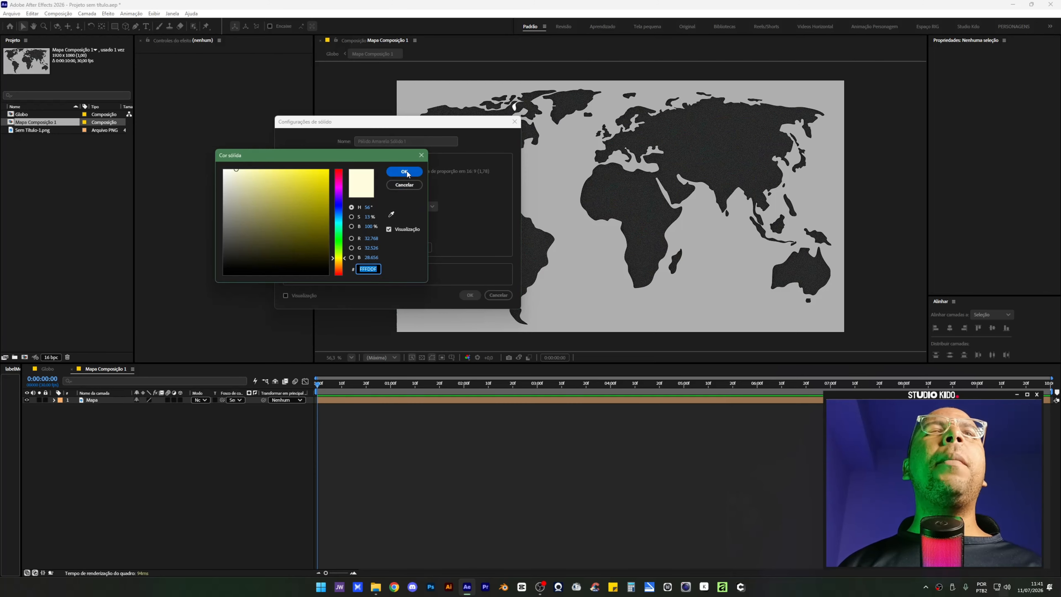
pyautogui.click(406, 172)
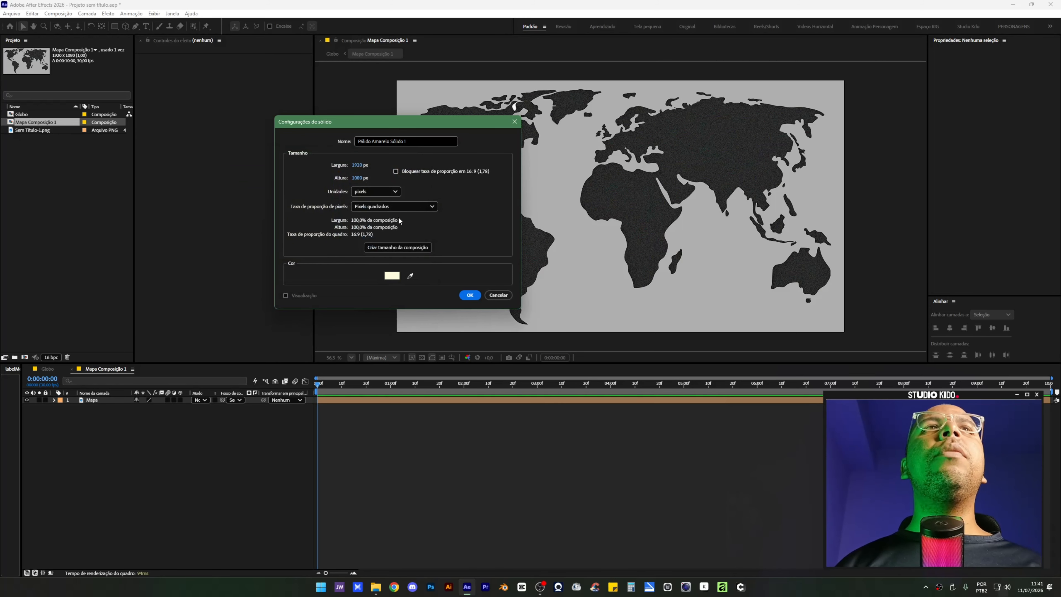
pyautogui.click(470, 295)
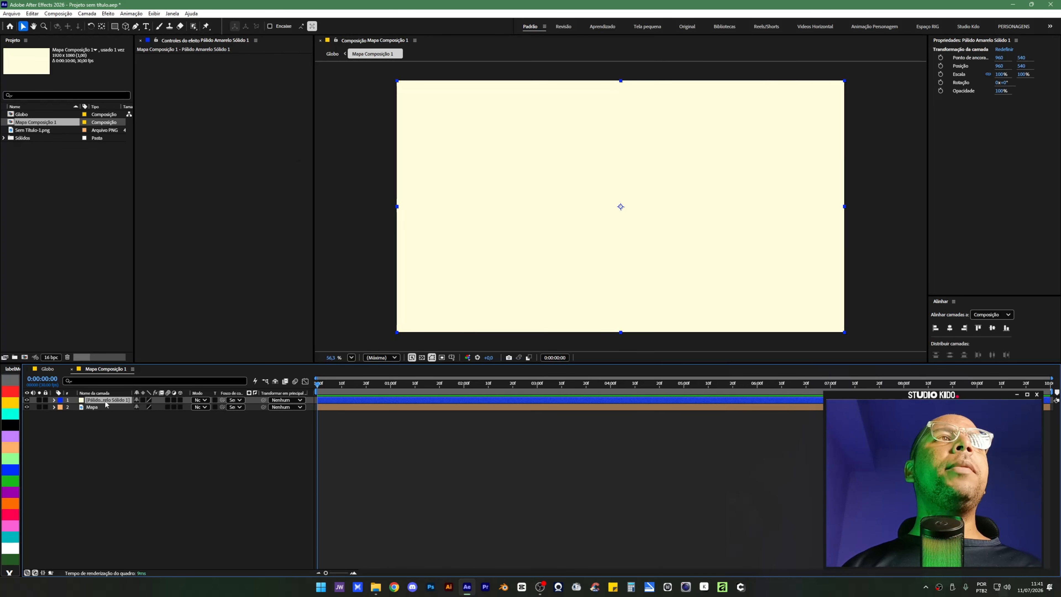
# Move the pale yellow solid below the Mapa layer so it serves as the map's background.
pyautogui.moveTo(107, 403); pyautogui.dragTo(105, 418)
pyautogui.moveTo(104, 419); pyautogui.dragTo(104, 418)
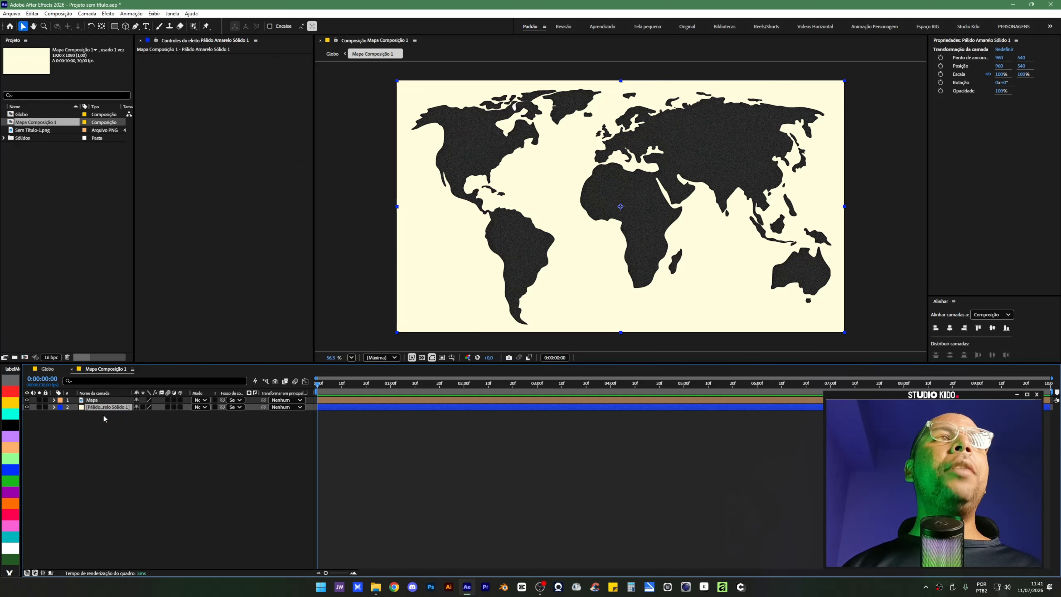
pyautogui.click(535, 471)
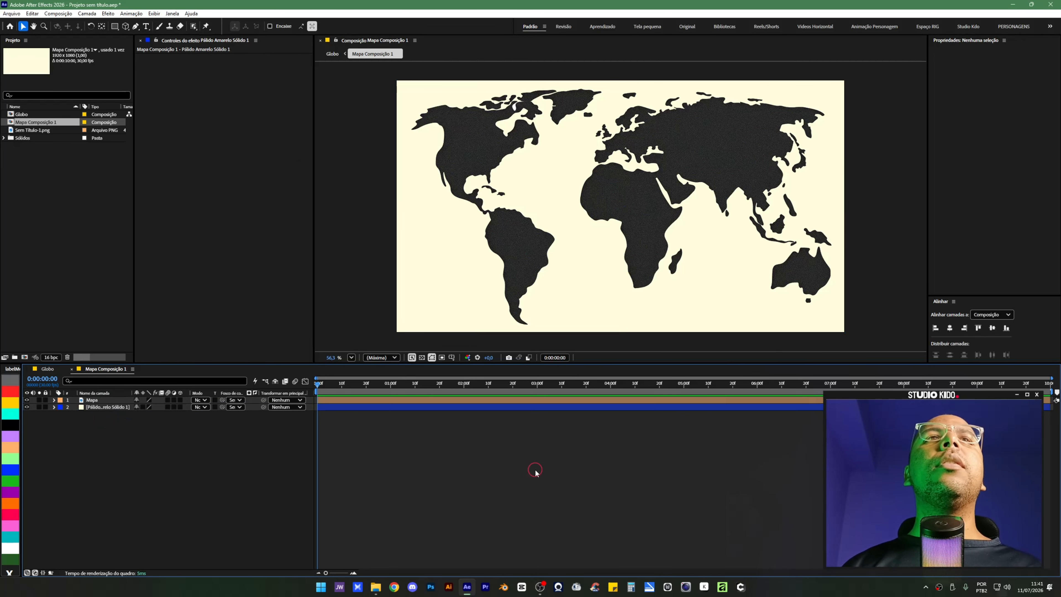
# Return to the Globo composition and set the CC Sphere's Rotation Y to -3°.
pyautogui.click(48, 370)
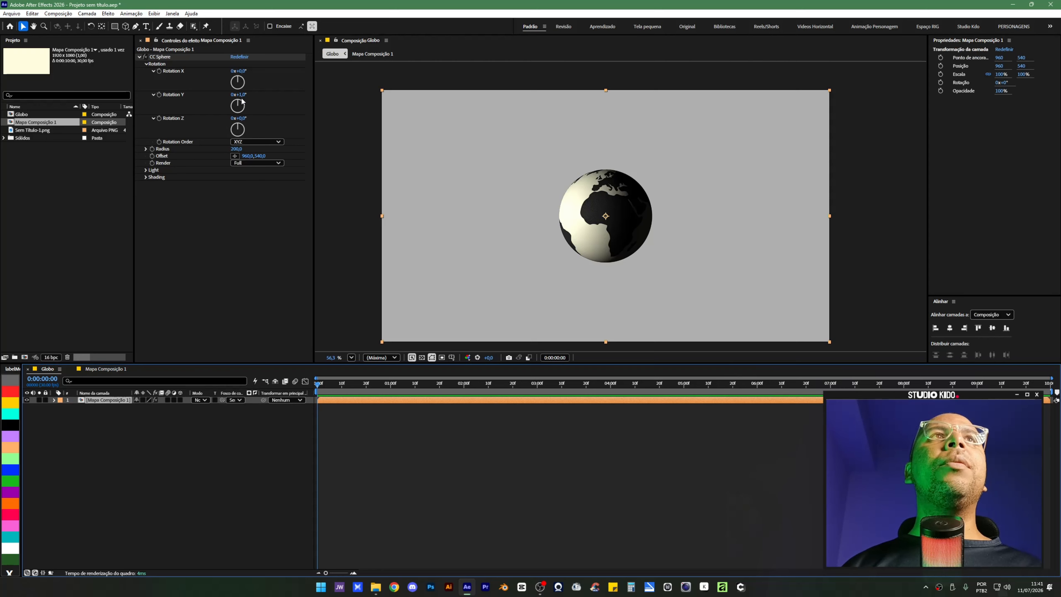
pyautogui.moveTo(241, 97); pyautogui.dragTo(265, 122)
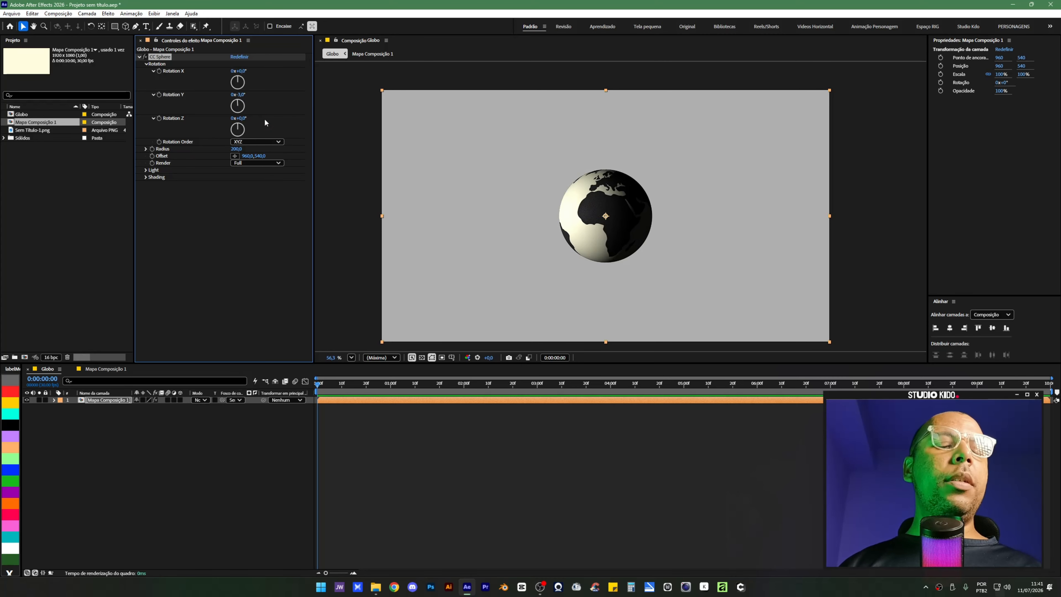
# Set the CC Sphere's Rotation Y to 0°.
pyautogui.click(238, 94)
pyautogui.write('0')
pyautogui.press('Return')
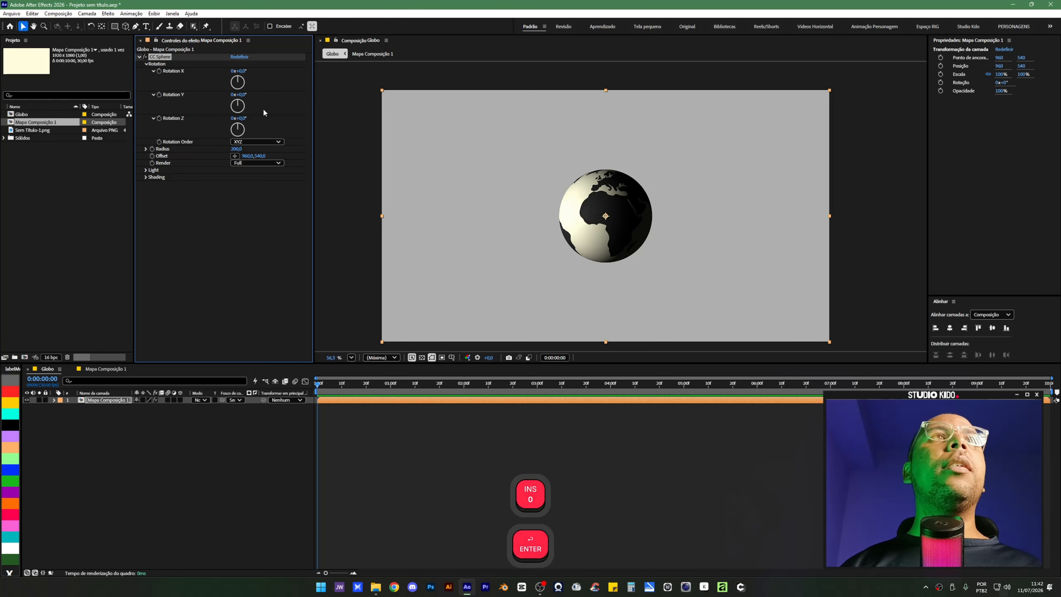
# Flatten the CC Sphere's shading with Ambient 100, Diffuse 0, Specular 0, Roughness 0.001 and Metal 0, then test the Y rotation and undo it.
pyautogui.click(145, 170)
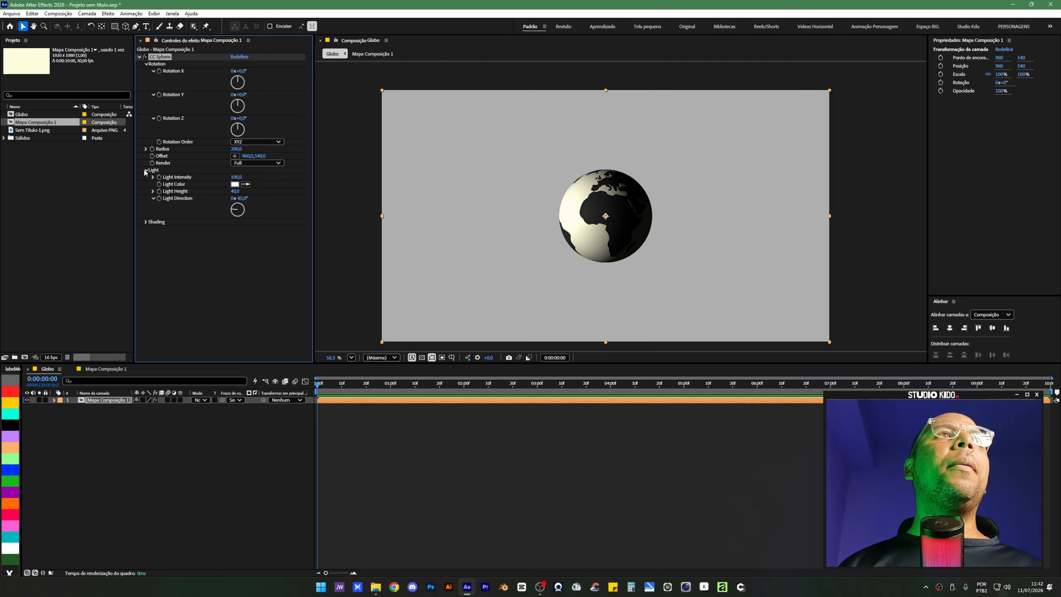
pyautogui.click(145, 170)
pyautogui.click(146, 177)
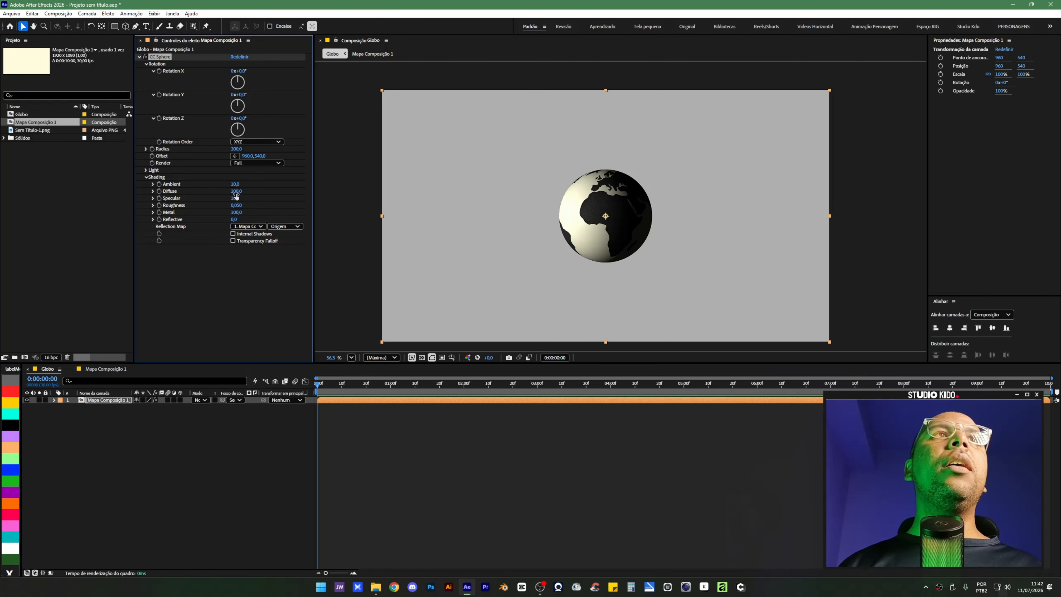
pyautogui.moveTo(237, 191); pyautogui.dragTo(197, 199)
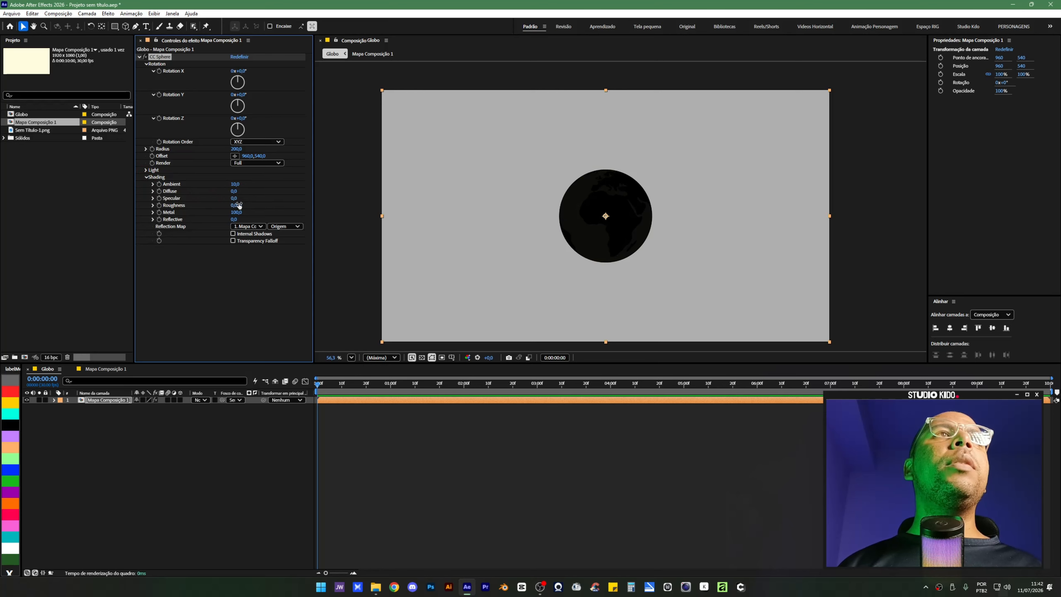
pyautogui.moveTo(231, 205)
pyautogui.mouseDown()
pyautogui.moveTo(202, 216)
pyautogui.moveTo(215, 214)
pyautogui.mouseUp()
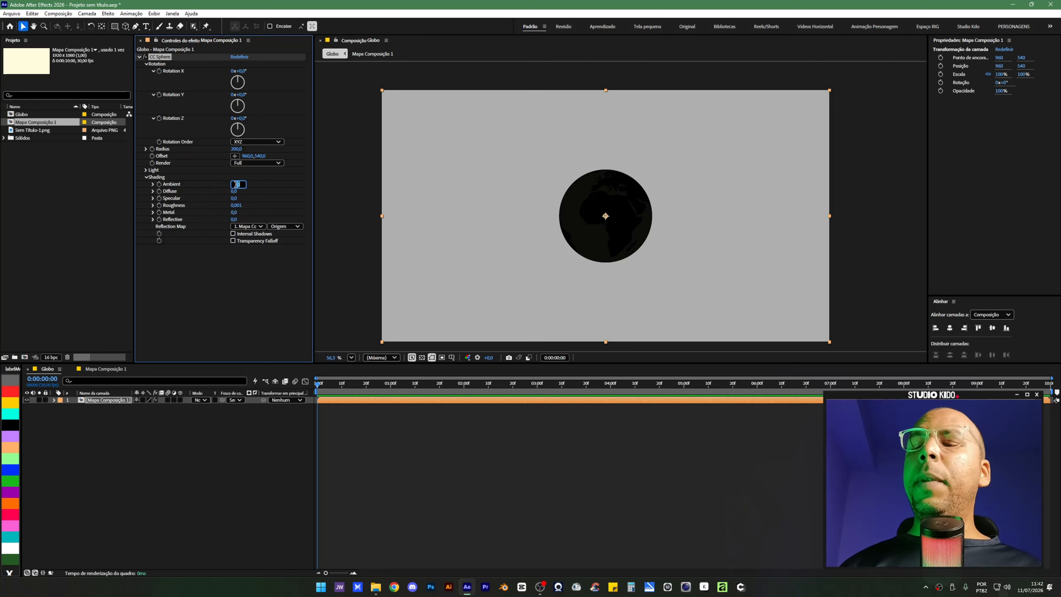
pyautogui.write('0')
pyautogui.press('Return')
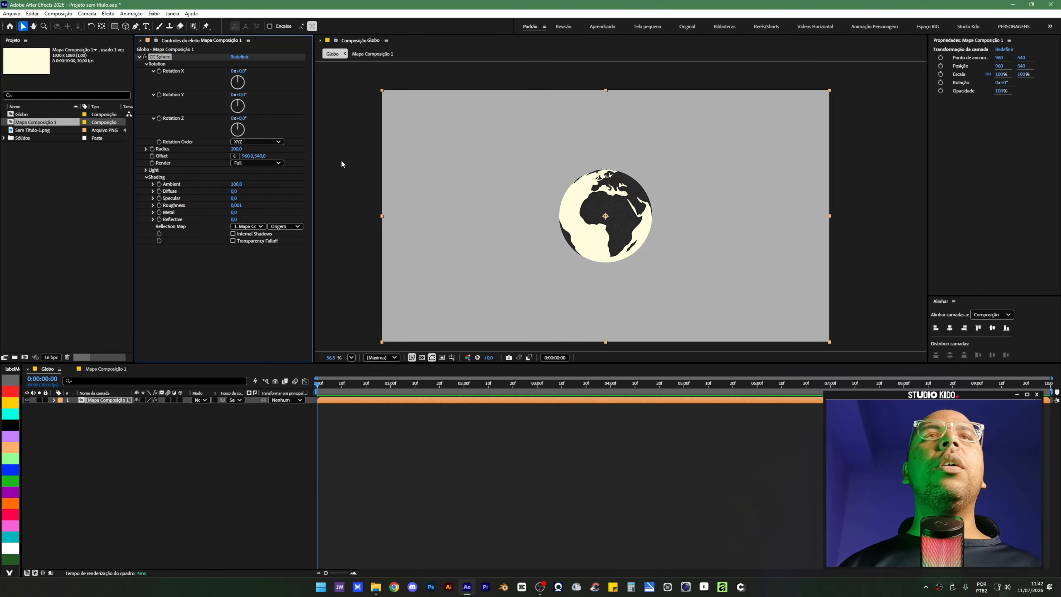
pyautogui.moveTo(241, 95)
pyautogui.mouseDown()
pyautogui.moveTo(381, 95)
pyautogui.moveTo(249, 108)
pyautogui.mouseUp()
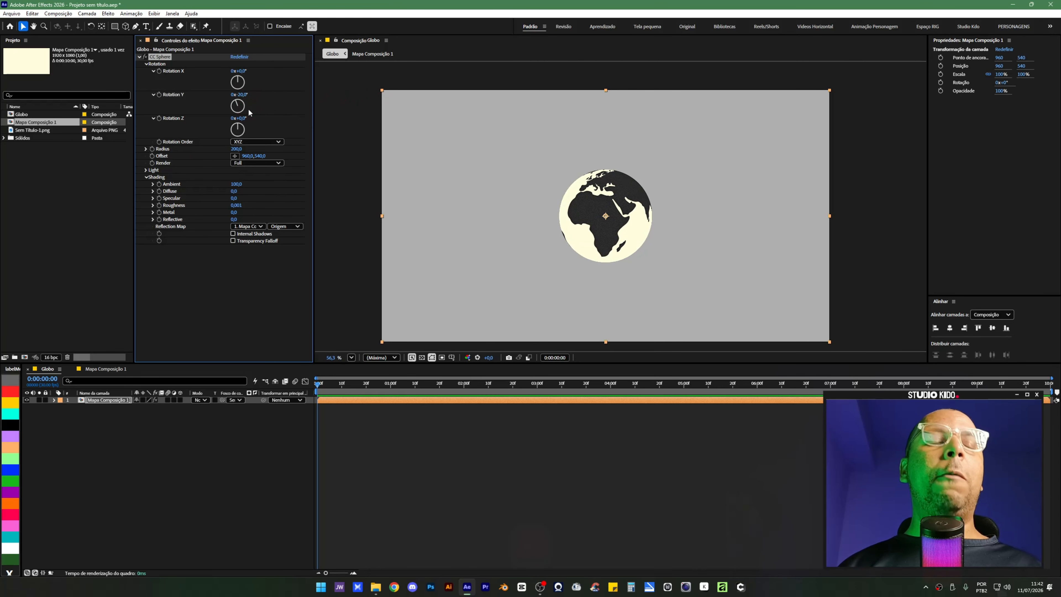
pyautogui.hotkey('ctrl', 'z')
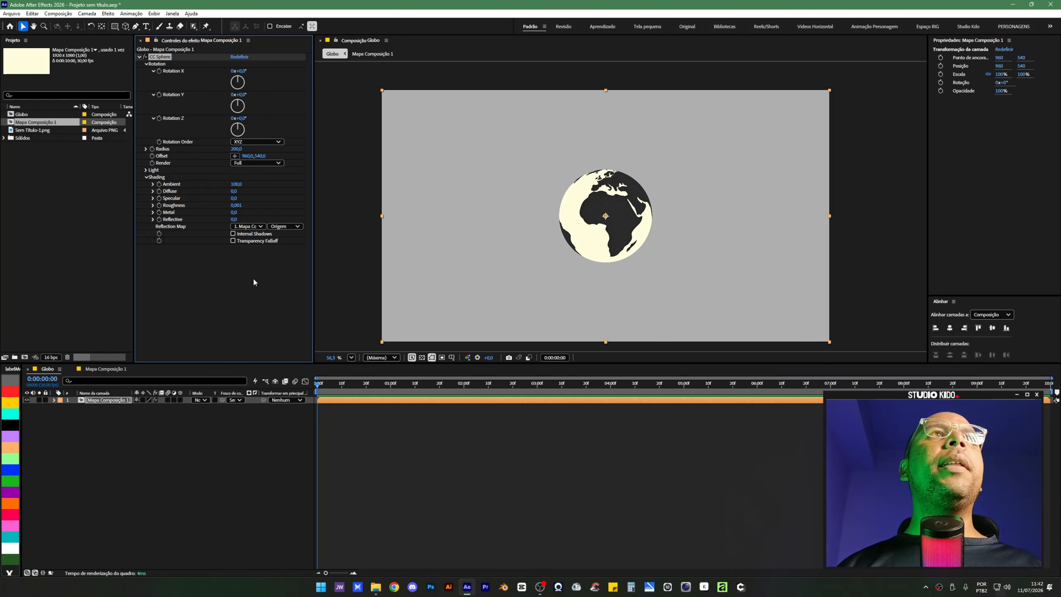
# Scale the Mapa Composição 1 layer in the Globo composition to 150%.
pyautogui.click(111, 403)
pyautogui.press('s')
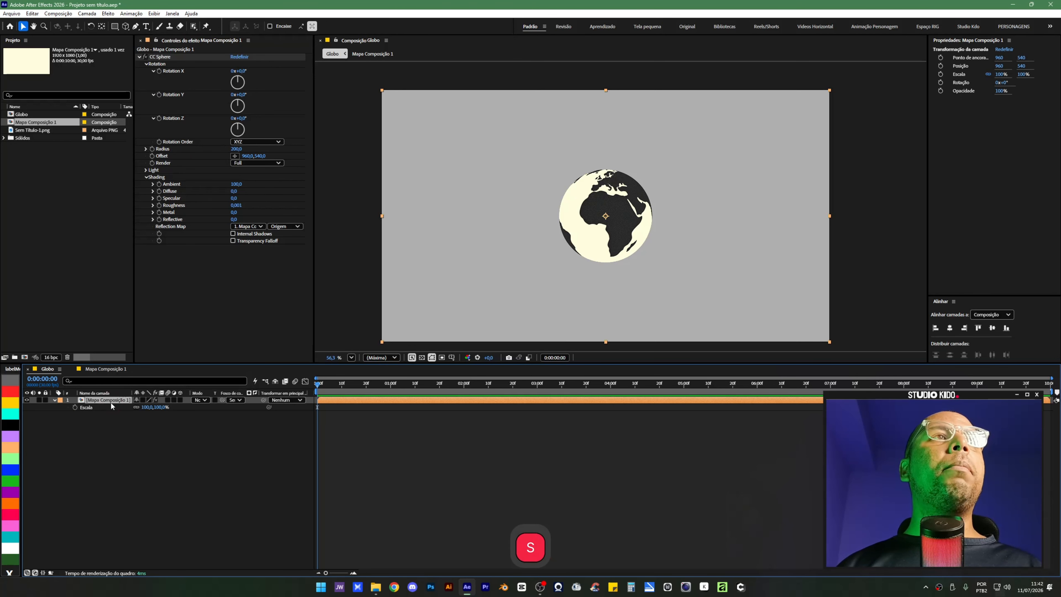
pyautogui.click(148, 408)
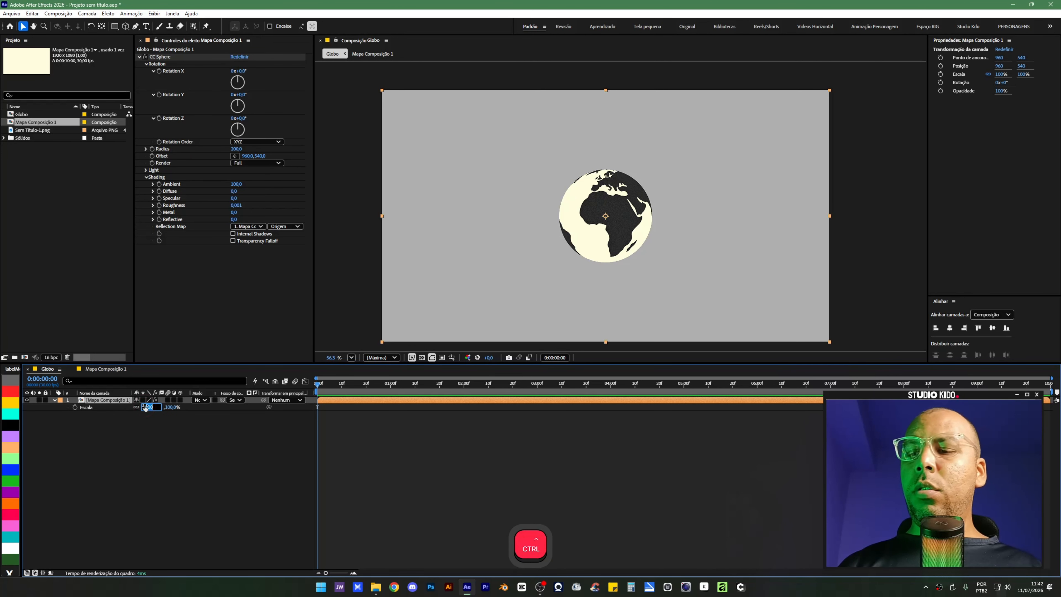
pyautogui.write('150')
pyautogui.press('Return')
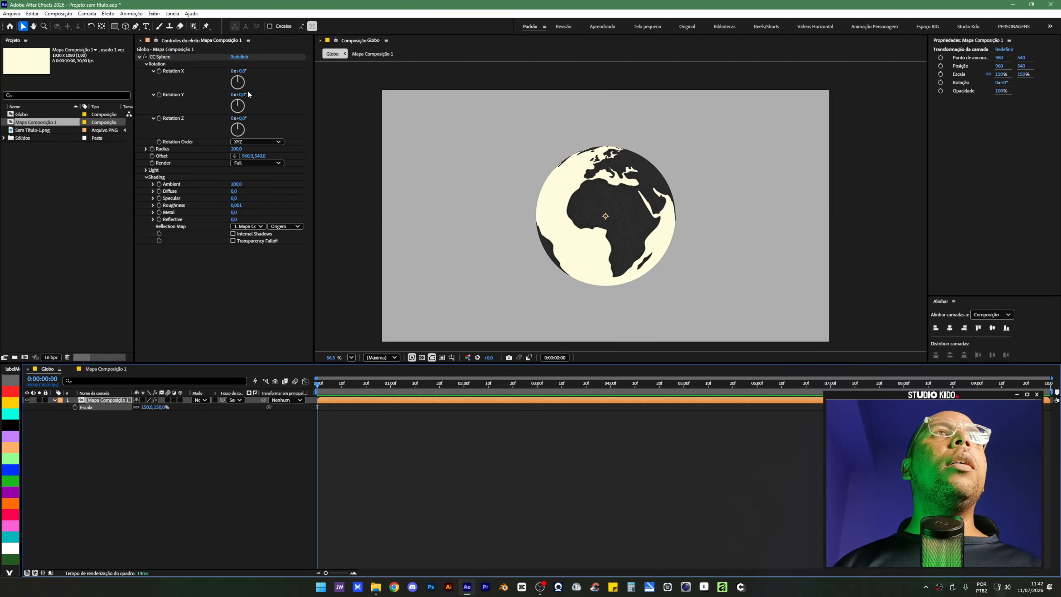
# Animate the CC Sphere's Rotation Y from 0° at the first frame to one full turn at 0:00:01:00.
pyautogui.click(159, 94)
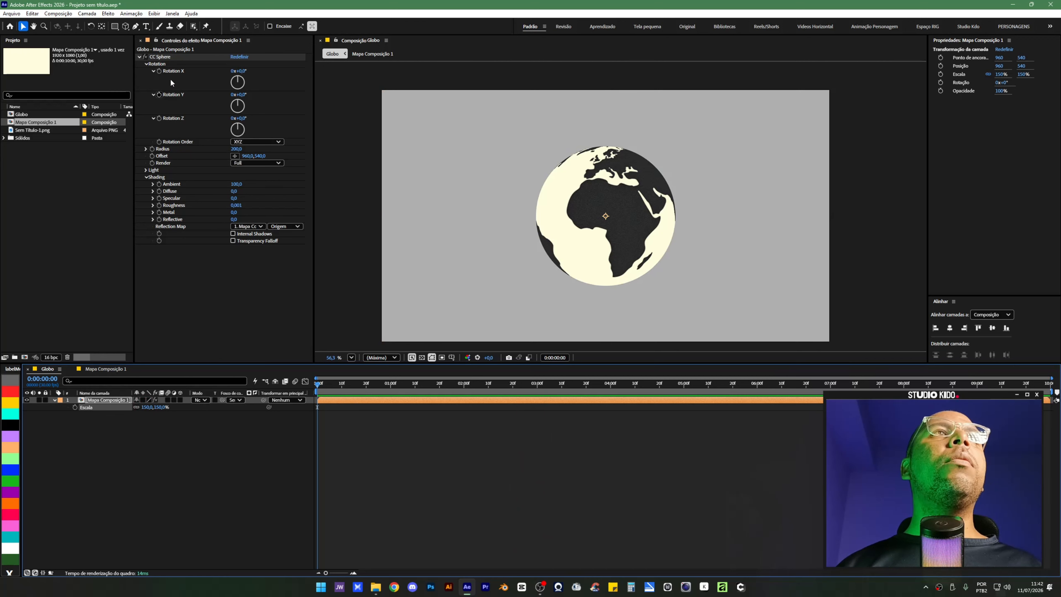
pyautogui.click(158, 94)
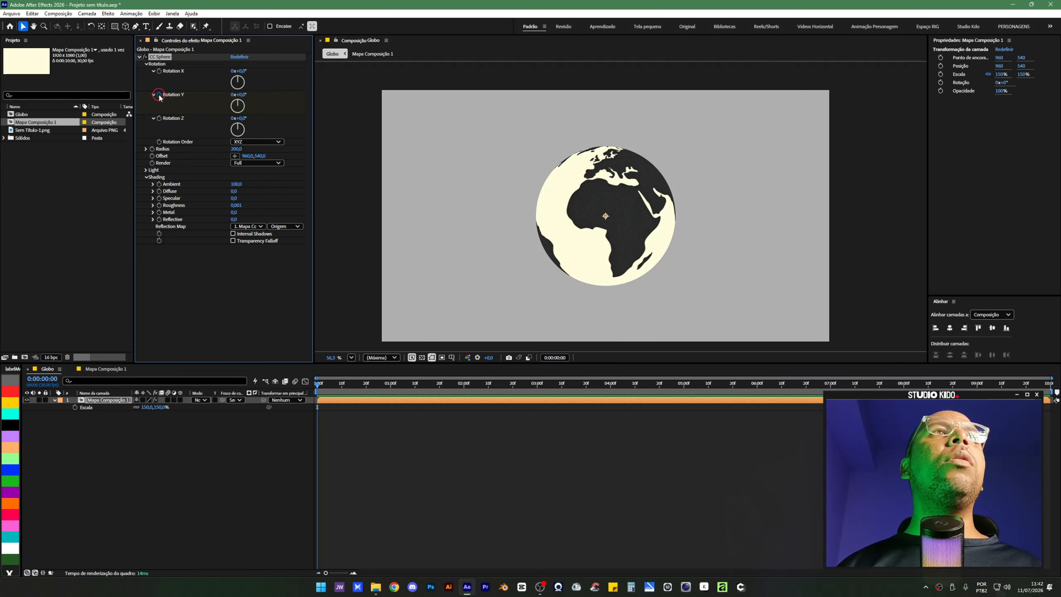
pyautogui.hotkey('ctrl', 'shift', 'Right')
pyautogui.hotkey('ctrl', 'shift', 'Right')
pyautogui.hotkey('ctrl', 'shift', 'Right')
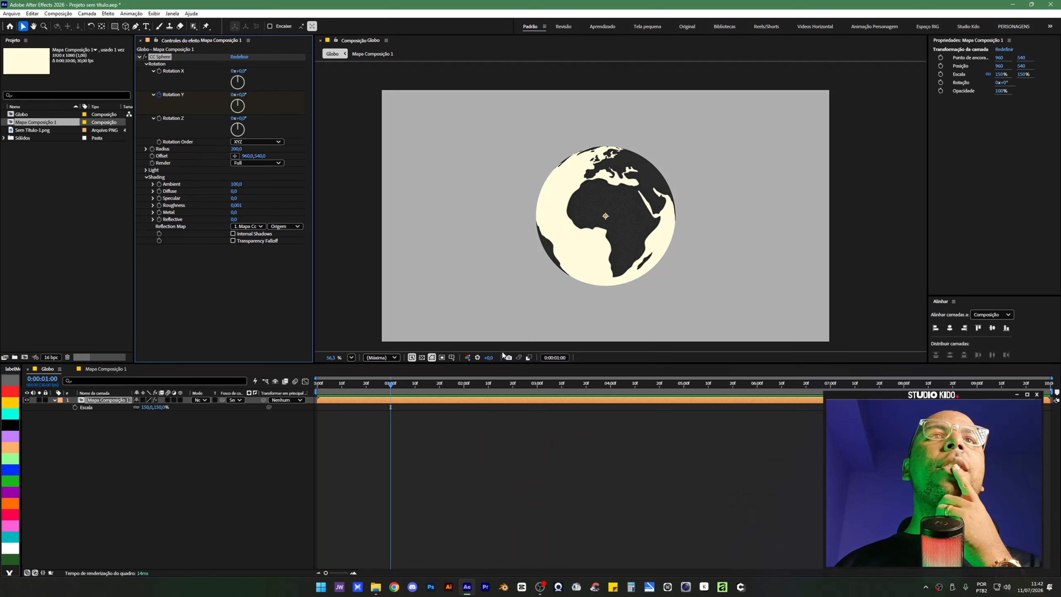
pyautogui.click(758, 385)
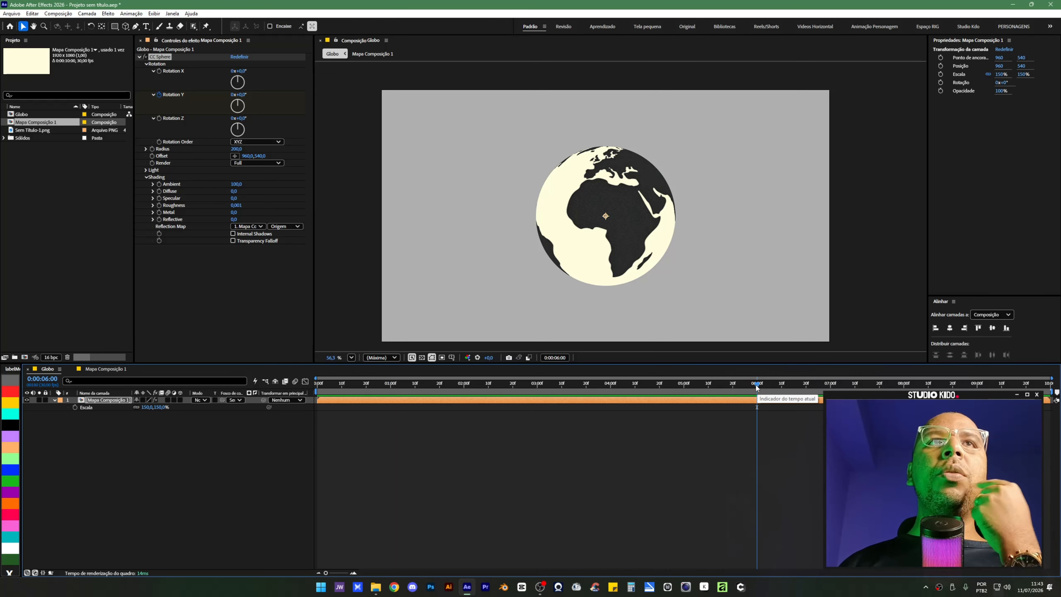
pyautogui.click(391, 390)
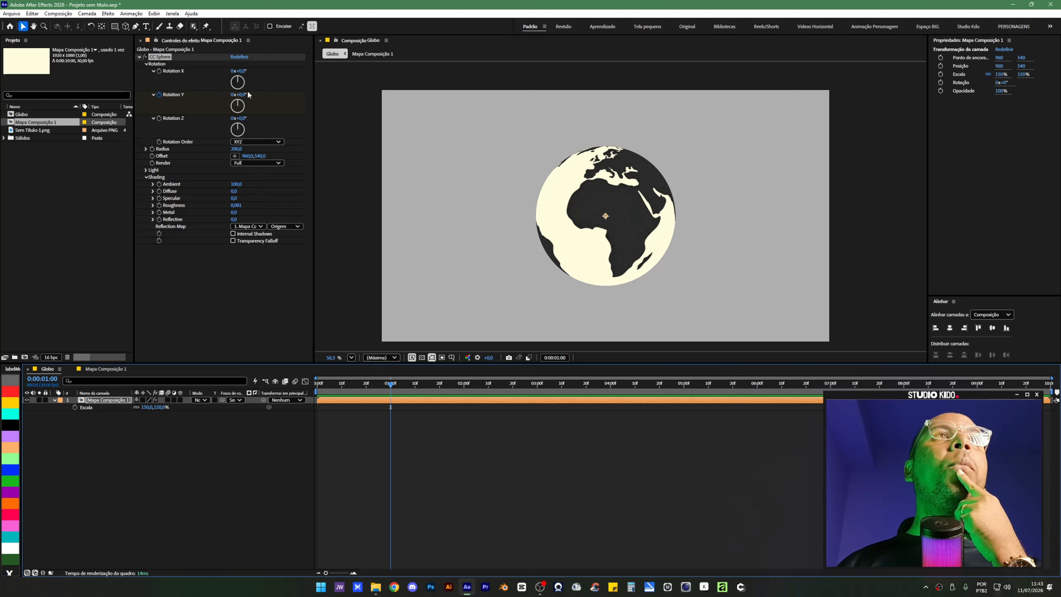
pyautogui.click(233, 95)
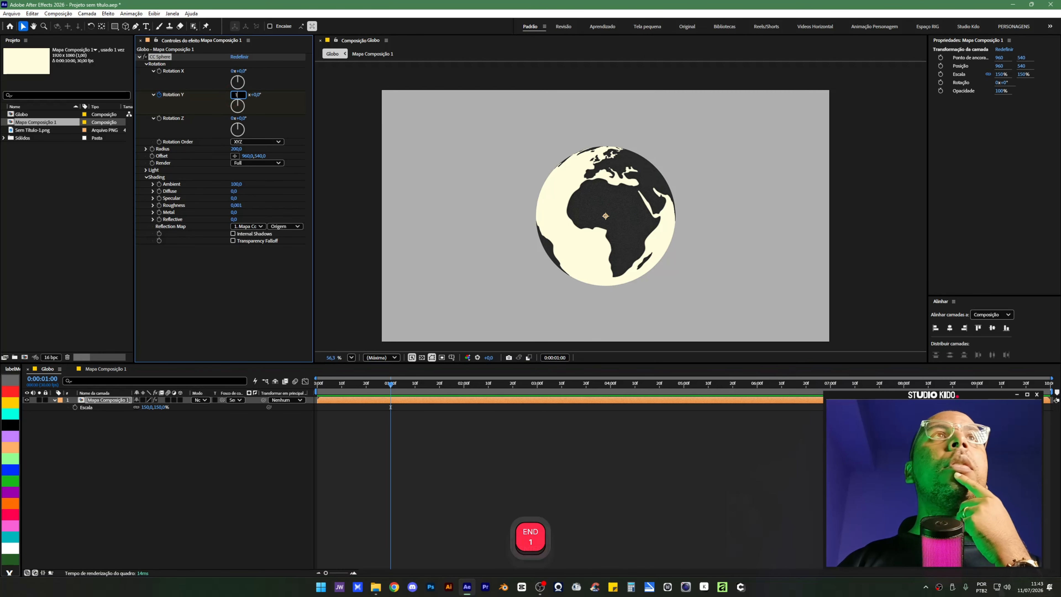
pyautogui.press('Return')
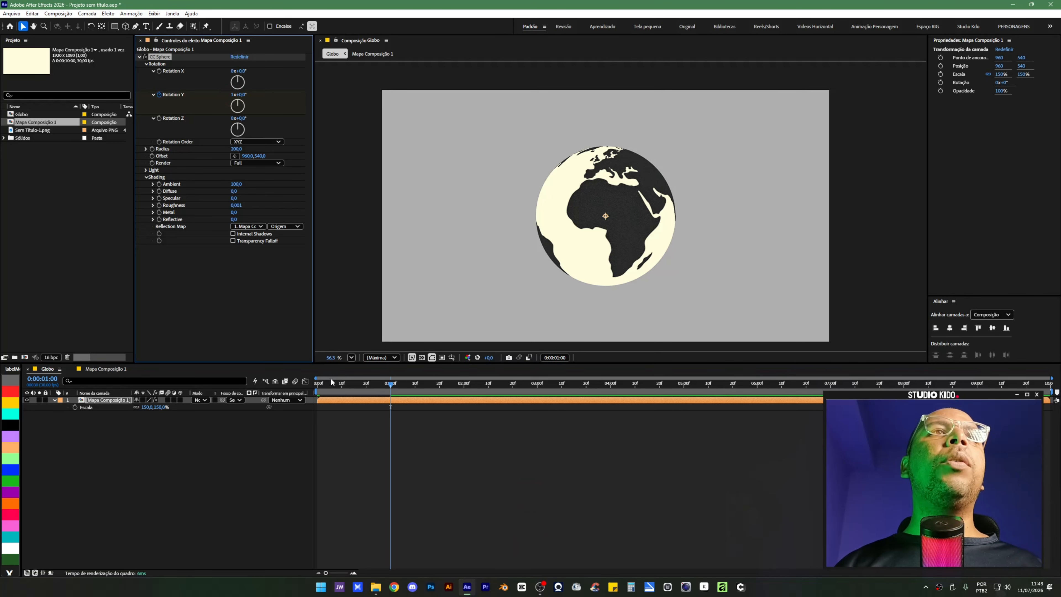
# Preview the one-second globe rotation from the start of the timeline.
pyautogui.press('Home')
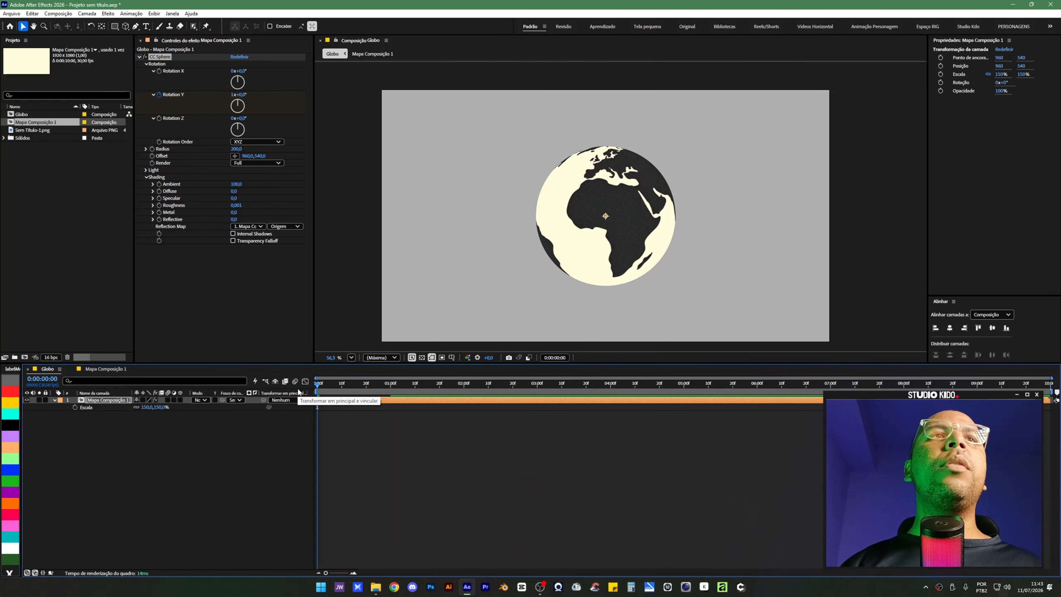
pyautogui.press('space')
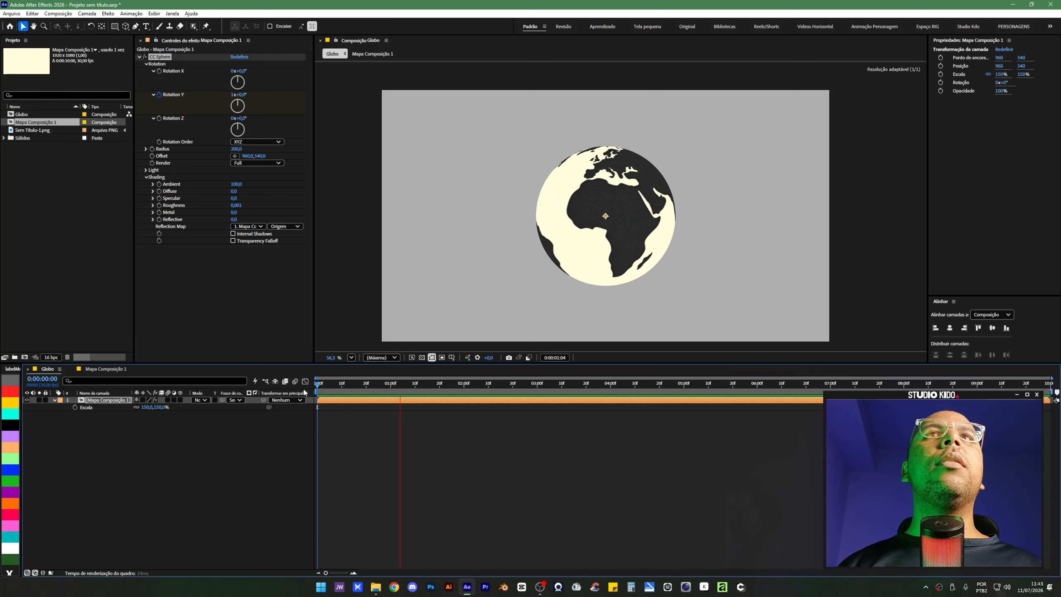
pyautogui.press('space')
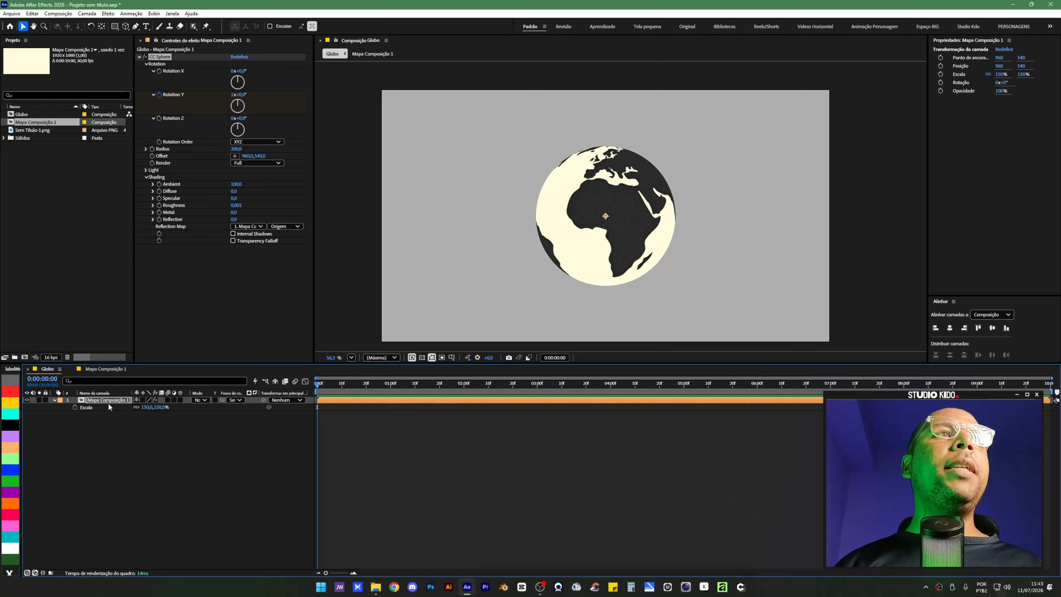
# Reveal only the layer's animated properties and move the final Rotation Y keyframe to 0:00:07:00.
pyautogui.click(55, 402)
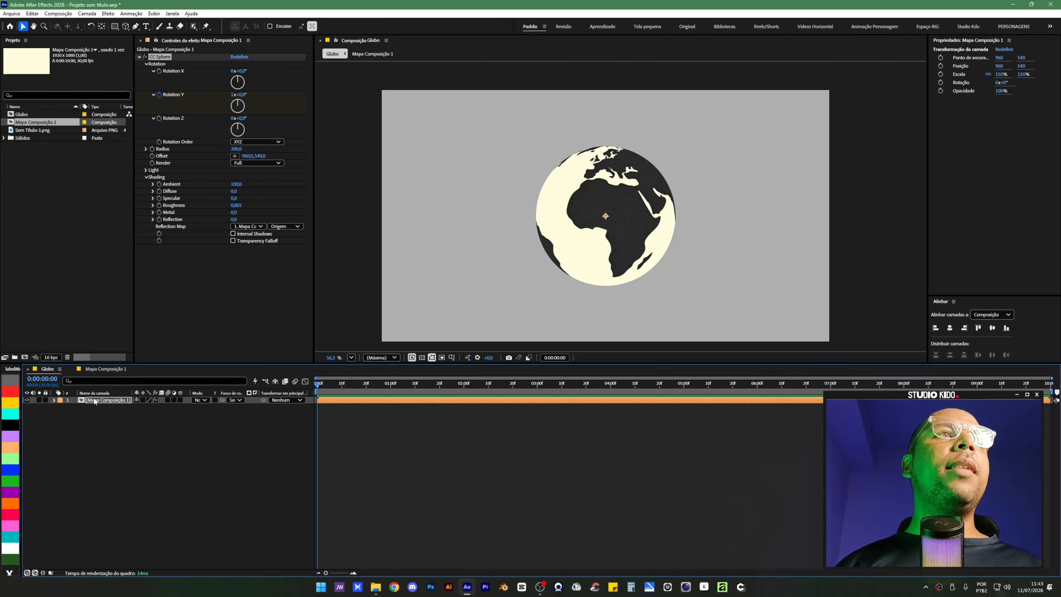
pyautogui.click(95, 402)
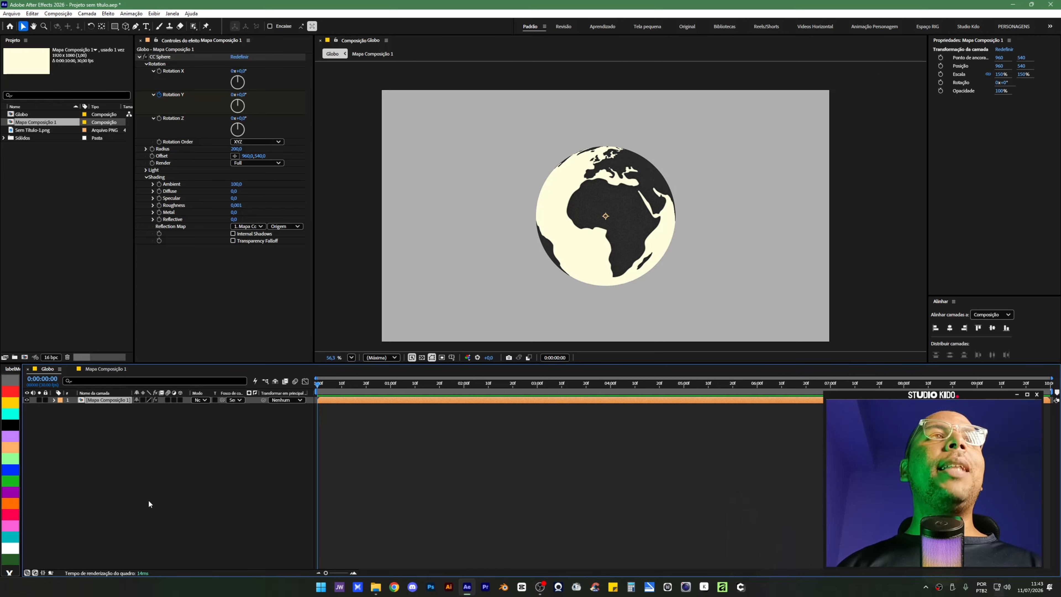
pyautogui.press('u')
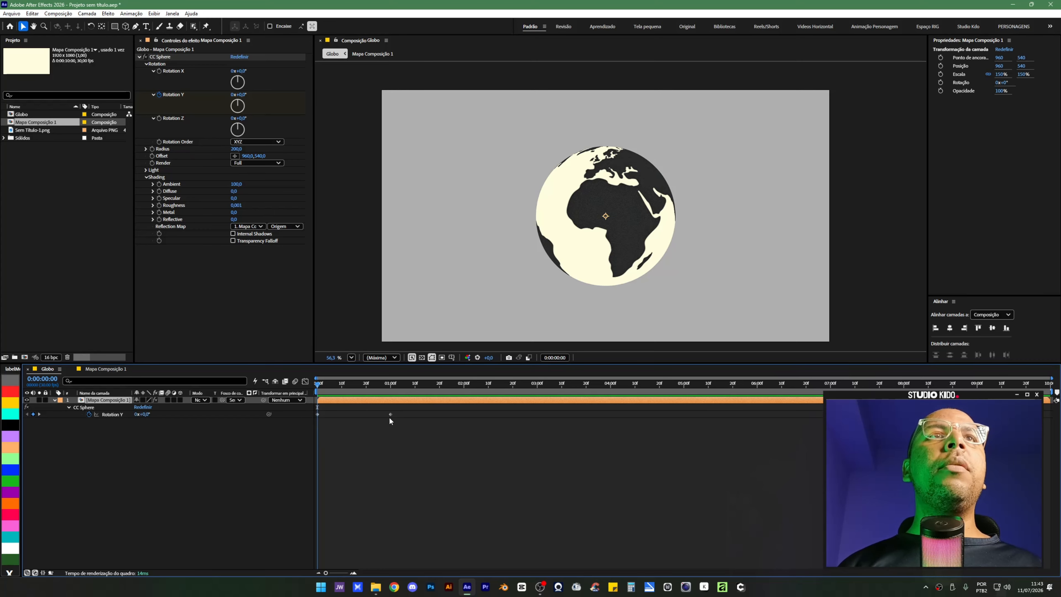
pyautogui.moveTo(384, 403); pyautogui.dragTo(401, 426)
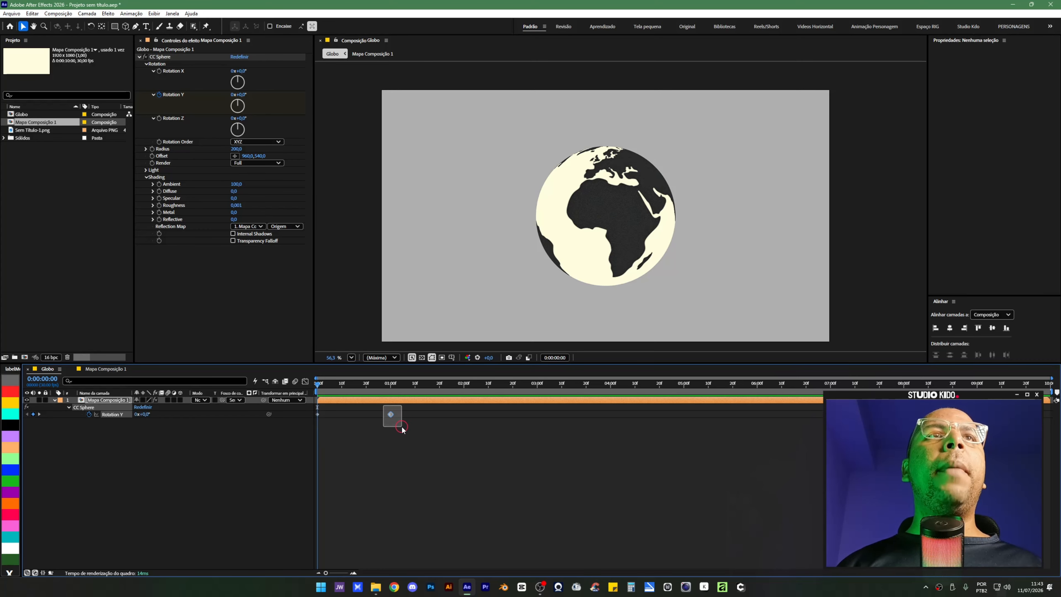
pyautogui.click(757, 383)
pyautogui.moveTo(390, 416); pyautogui.dragTo(758, 423)
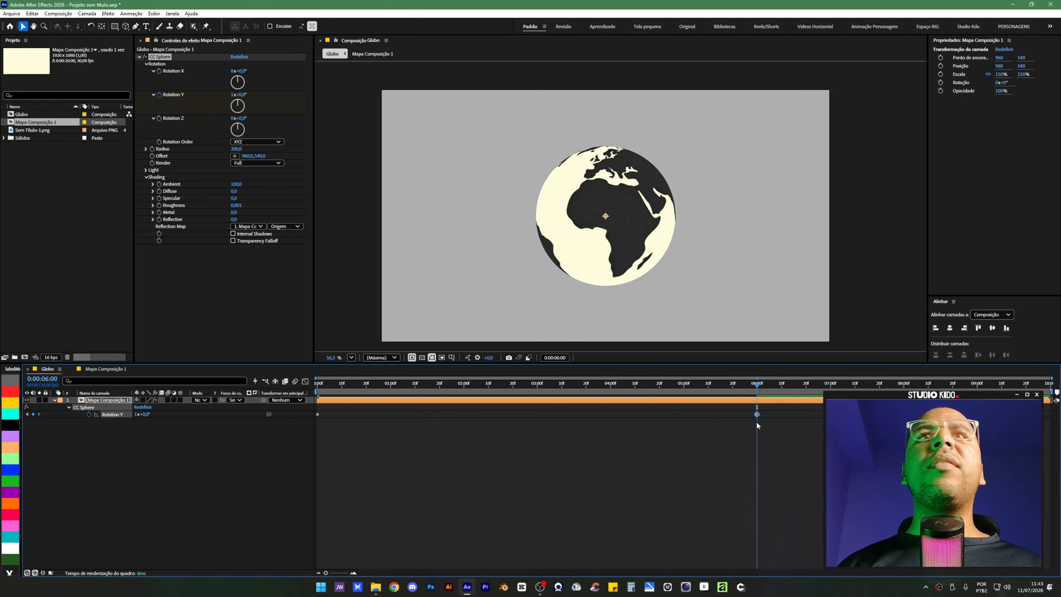
pyautogui.click(832, 384)
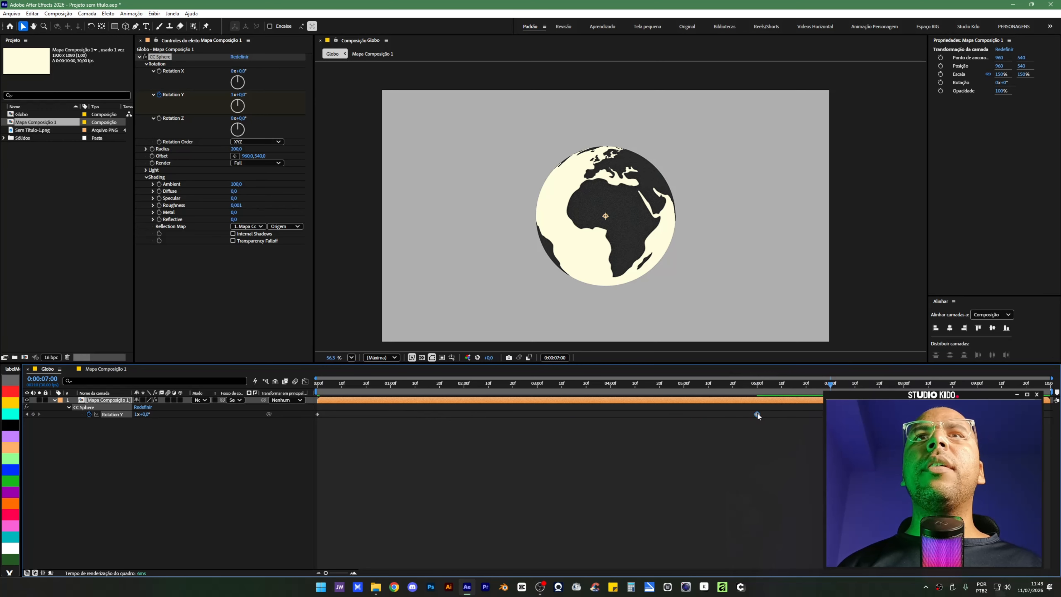
pyautogui.moveTo(756, 414); pyautogui.dragTo(830, 414)
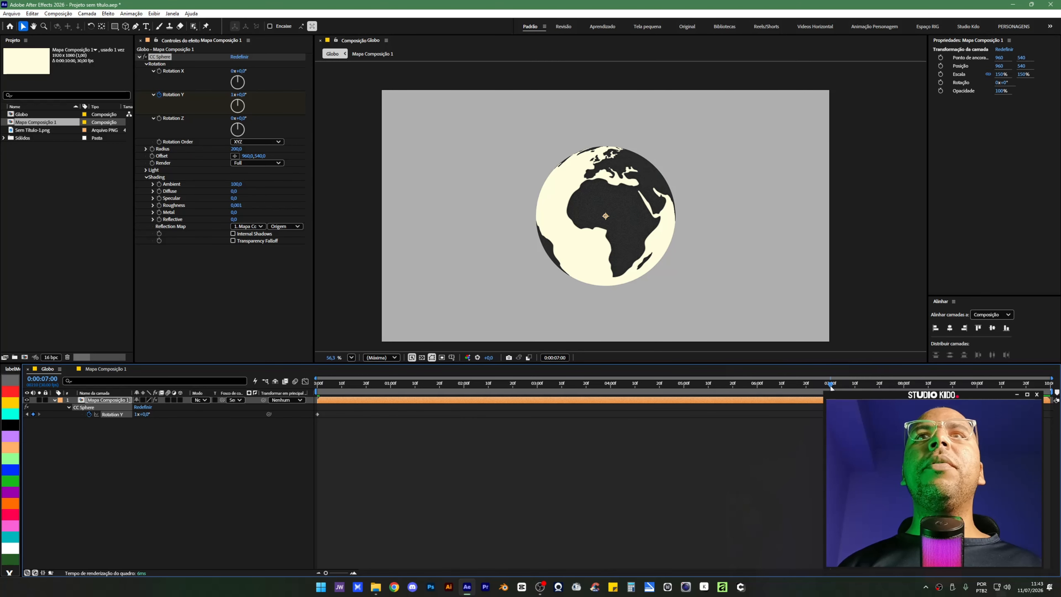
# Play the slower globe rotation from the first frame to check its speed.
pyautogui.moveTo(831, 385); pyautogui.dragTo(301, 422)
pyautogui.click(374, 467)
pyautogui.press('space')
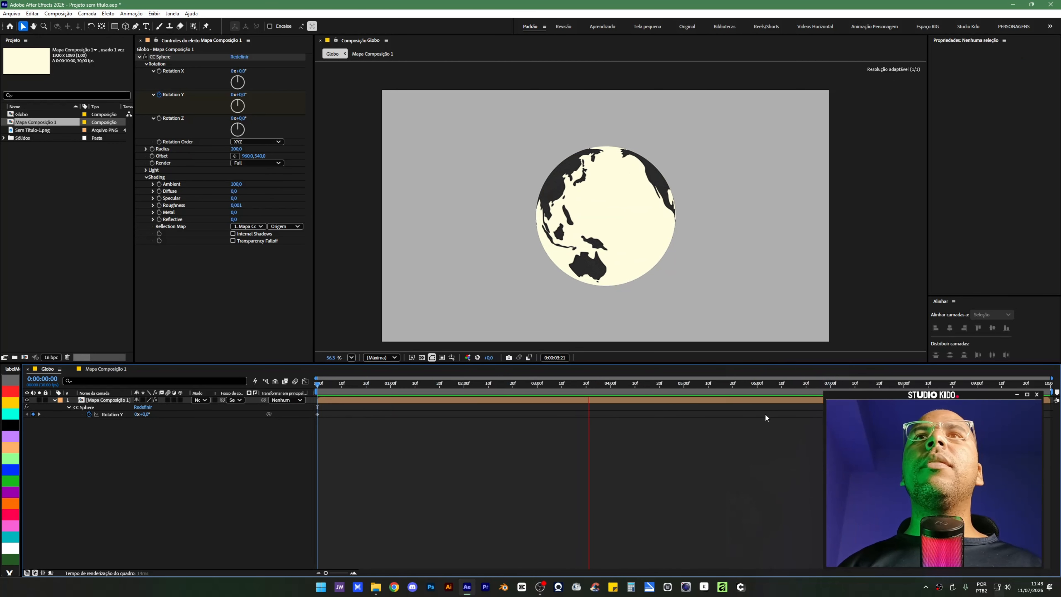
pyautogui.press('space')
# Move the final Rotation Y keyframe to the end of the ten-second composition.
pyautogui.click(828, 386)
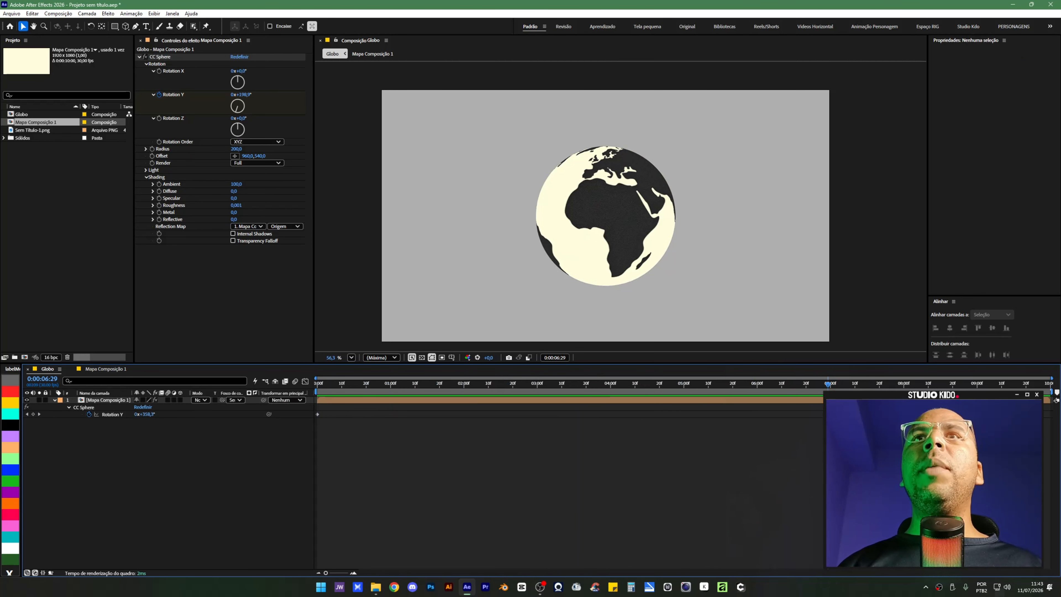
pyautogui.moveTo(144, 414); pyautogui.dragTo(1049, 419)
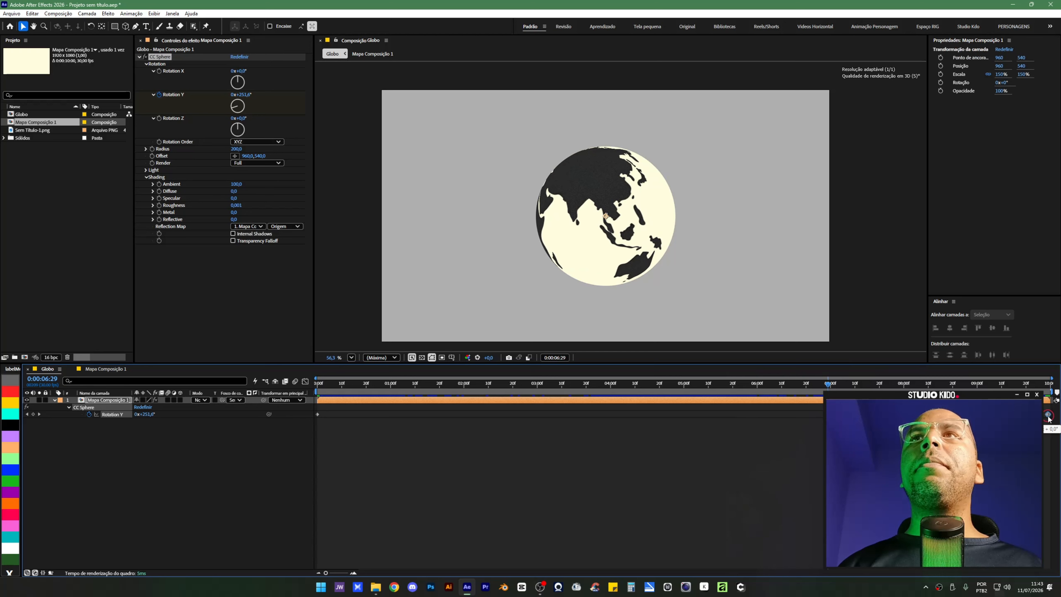
# Preview the full-length globe rotation from the beginning and collapse the layer's keyframed properties.
pyautogui.press('Home')
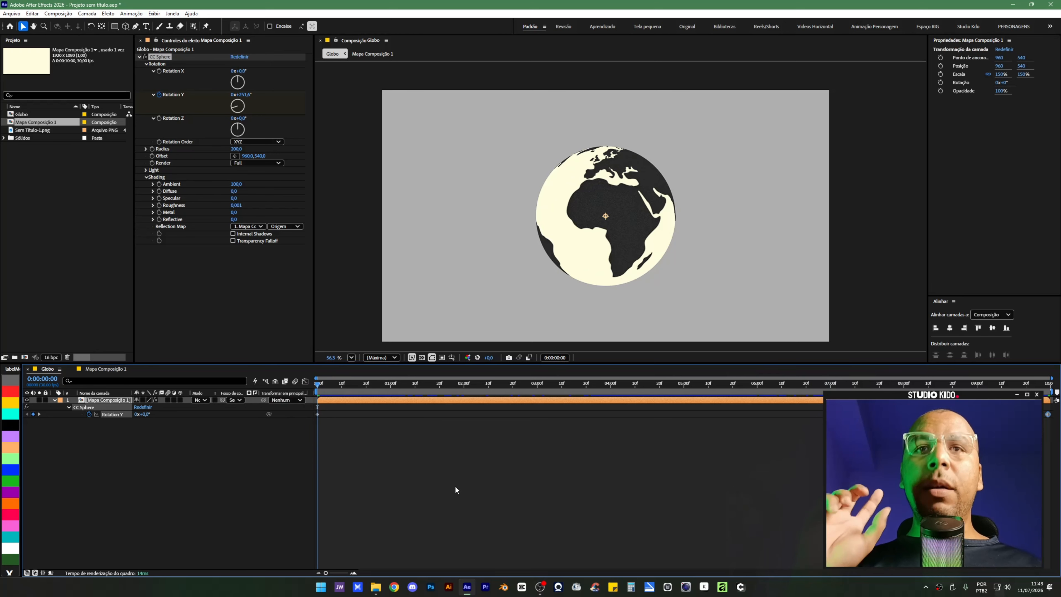
pyautogui.press('space')
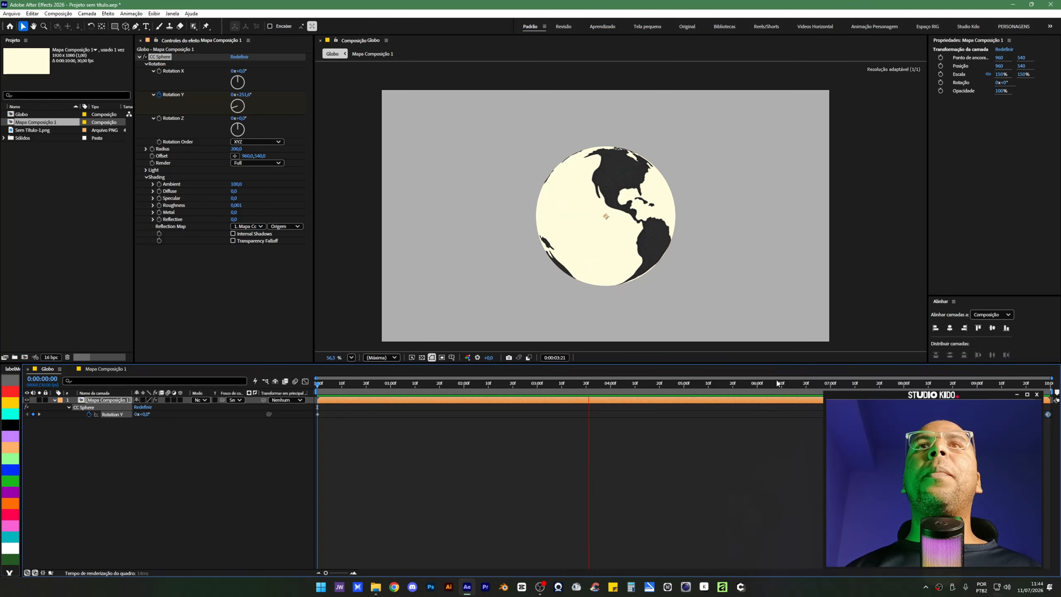
pyautogui.click(127, 500)
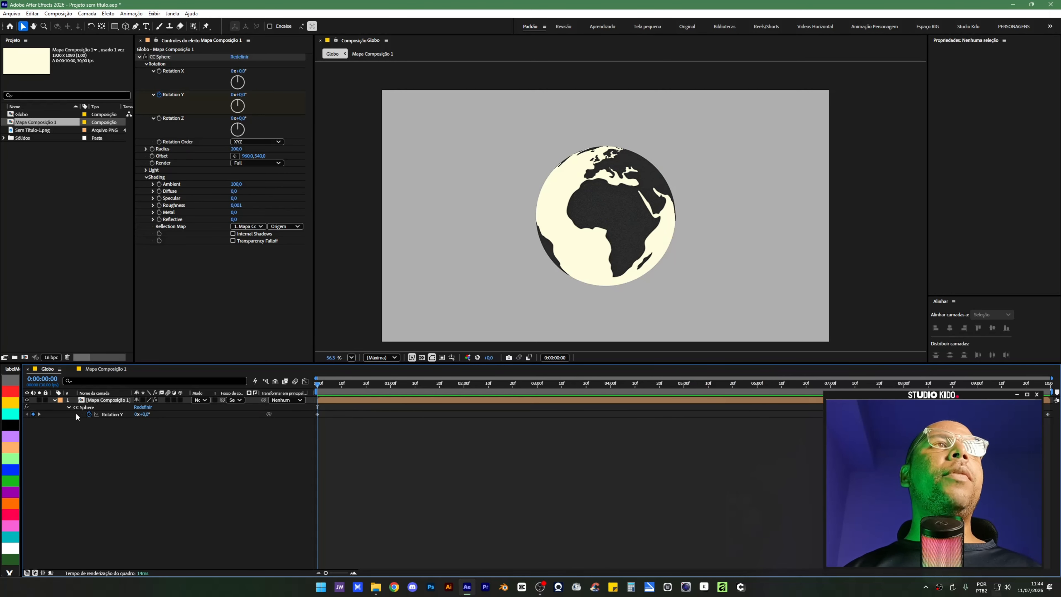
pyautogui.click(54, 401)
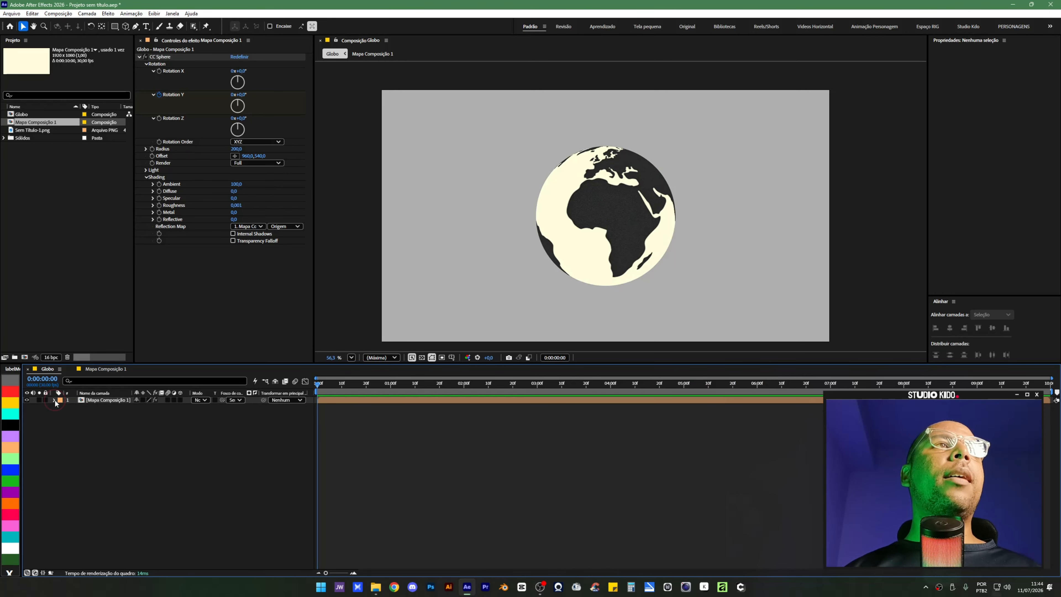
# Create a composition-sized dark grey #1D1D1D solid beneath the map layer as a background and preview the globe rotation over the background.
pyautogui.rightClick(130, 468)
pyautogui.moveTo(188, 472)
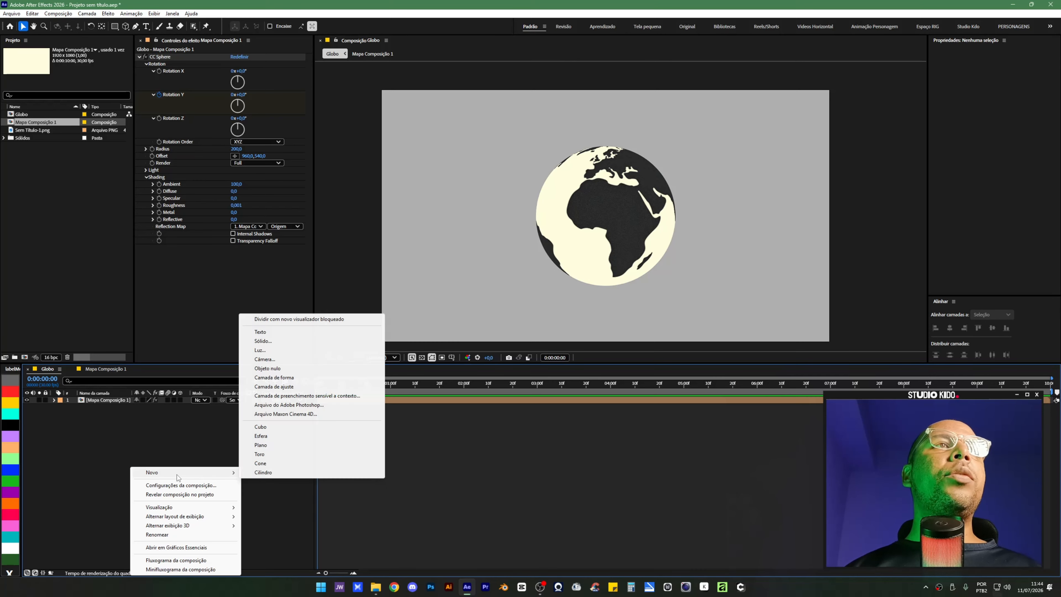
pyautogui.click(312, 341)
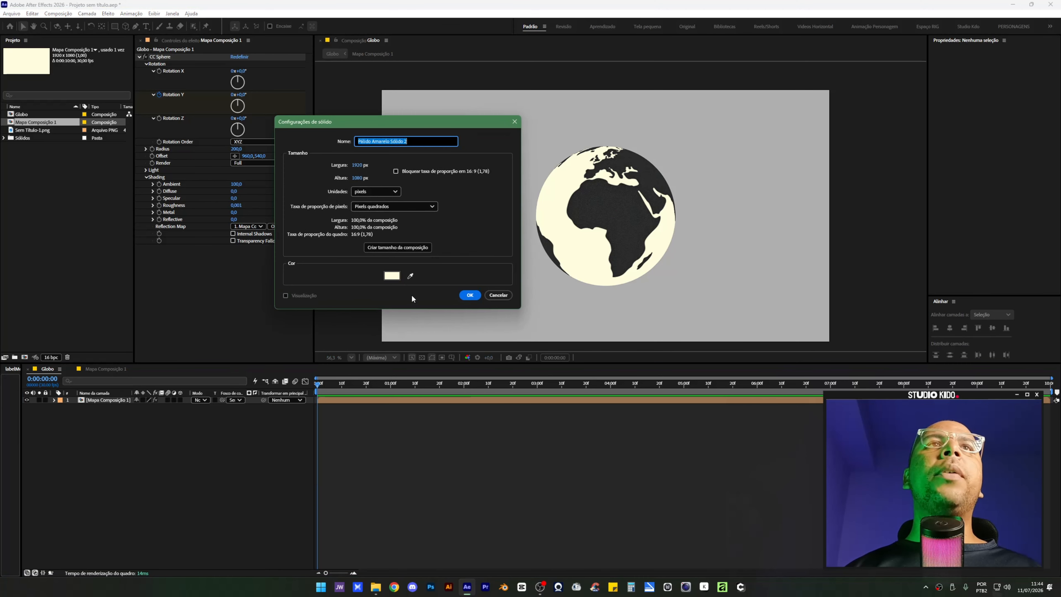
pyautogui.click(393, 277)
pyautogui.moveTo(243, 238); pyautogui.dragTo(213, 263)
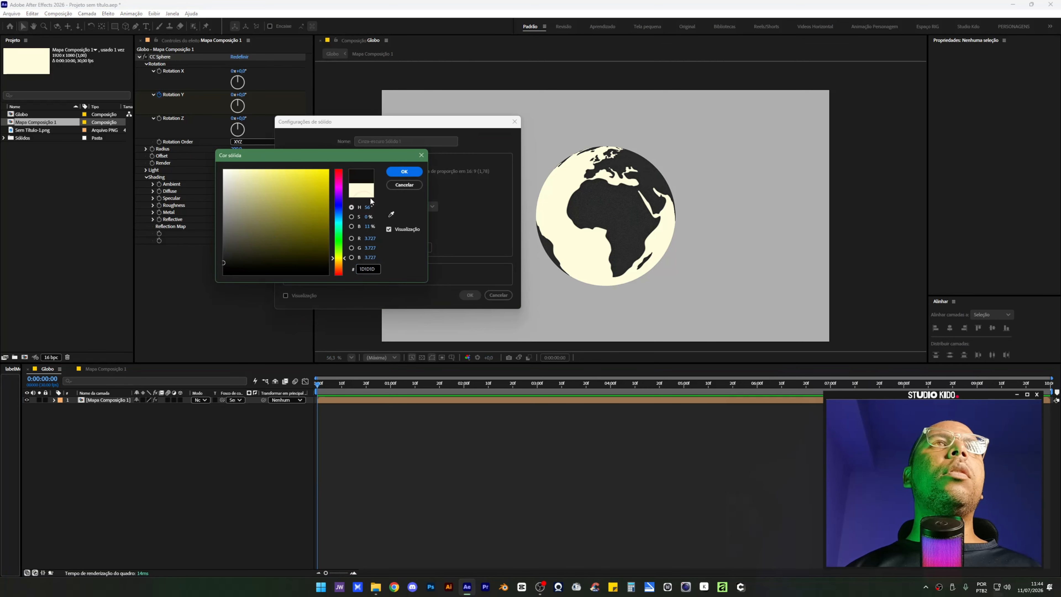
pyautogui.click(404, 171)
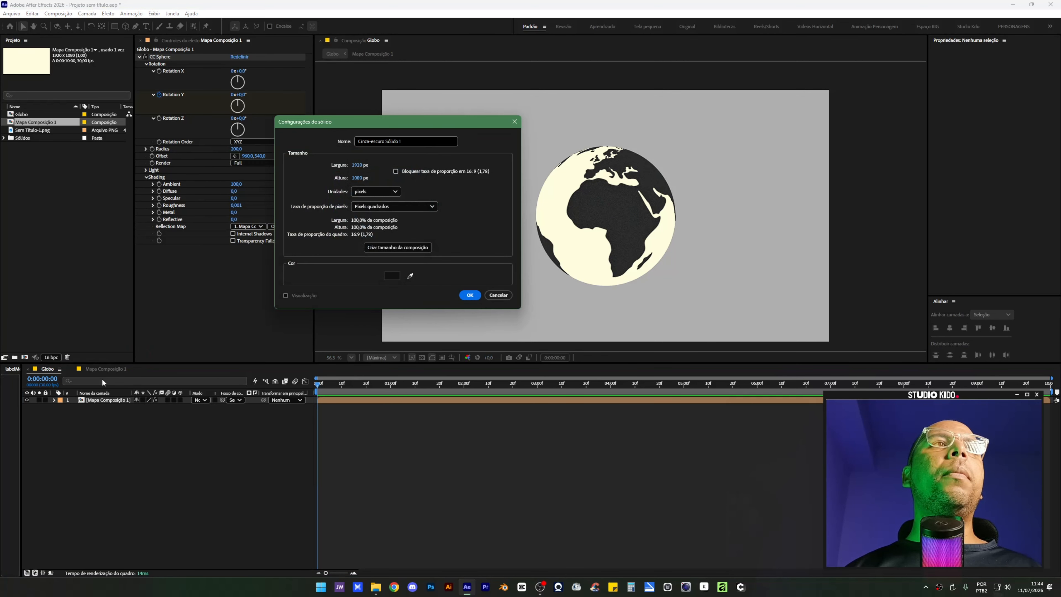
pyautogui.click(470, 294)
pyautogui.moveTo(104, 401); pyautogui.dragTo(157, 443)
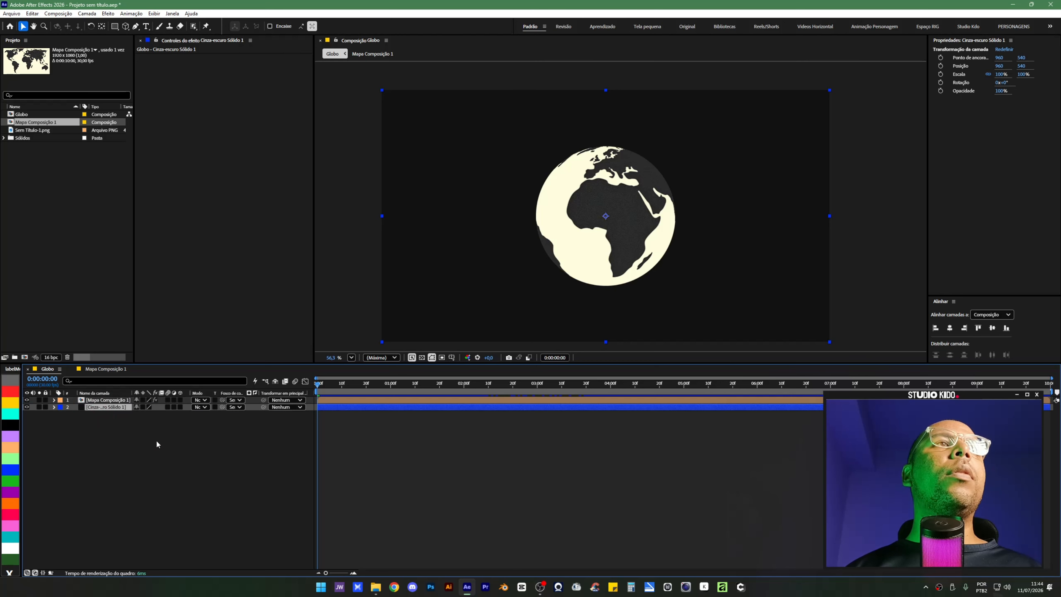
pyautogui.press('space')
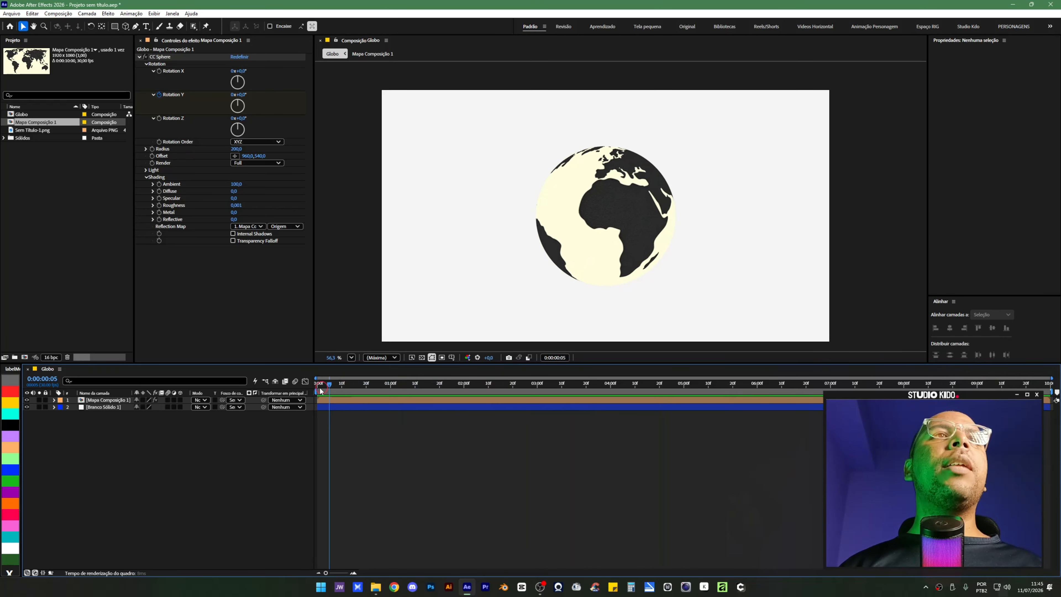
pyautogui.press('space')
# Collapse the CC Sphere settings on the Mapa Composição 1 layer and apply the Sombra projetada (drop shadow) effect to it.
pyautogui.click(117, 399)
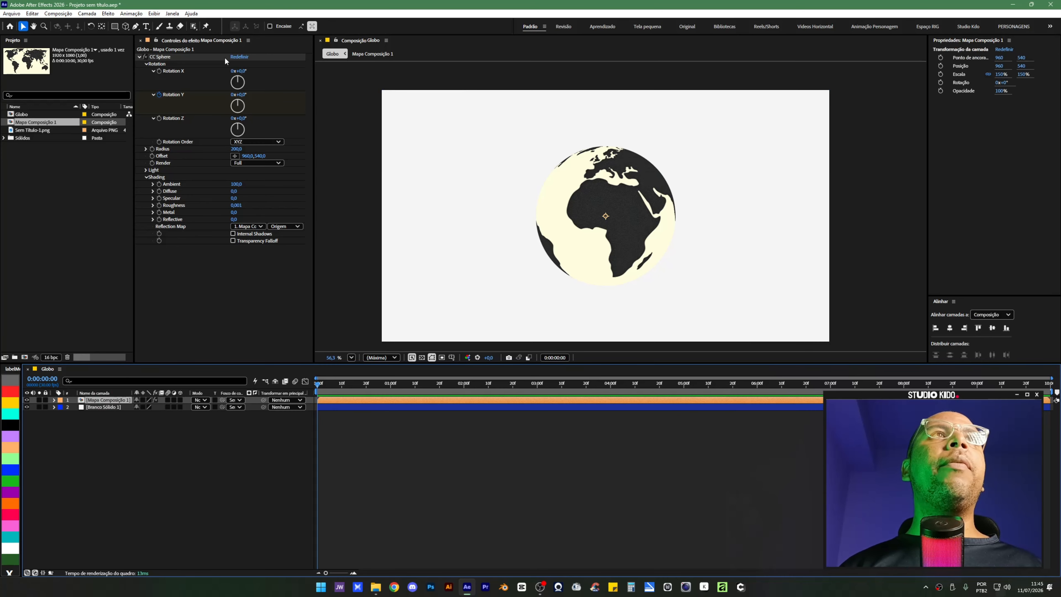
pyautogui.click(139, 57)
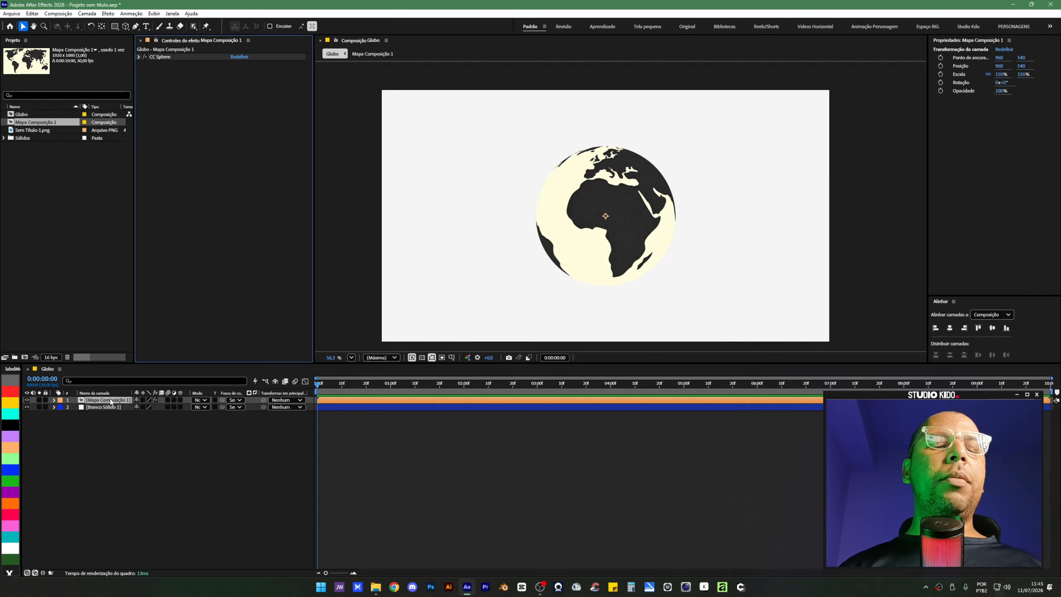
pyautogui.hotkey('ctrl', 'space')
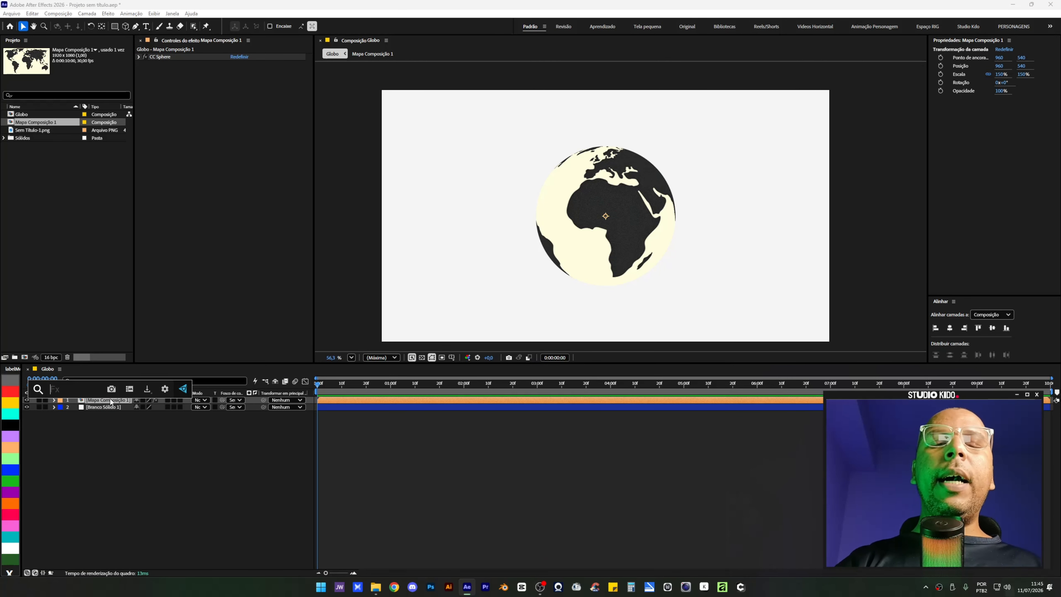
pyautogui.write('sombra')
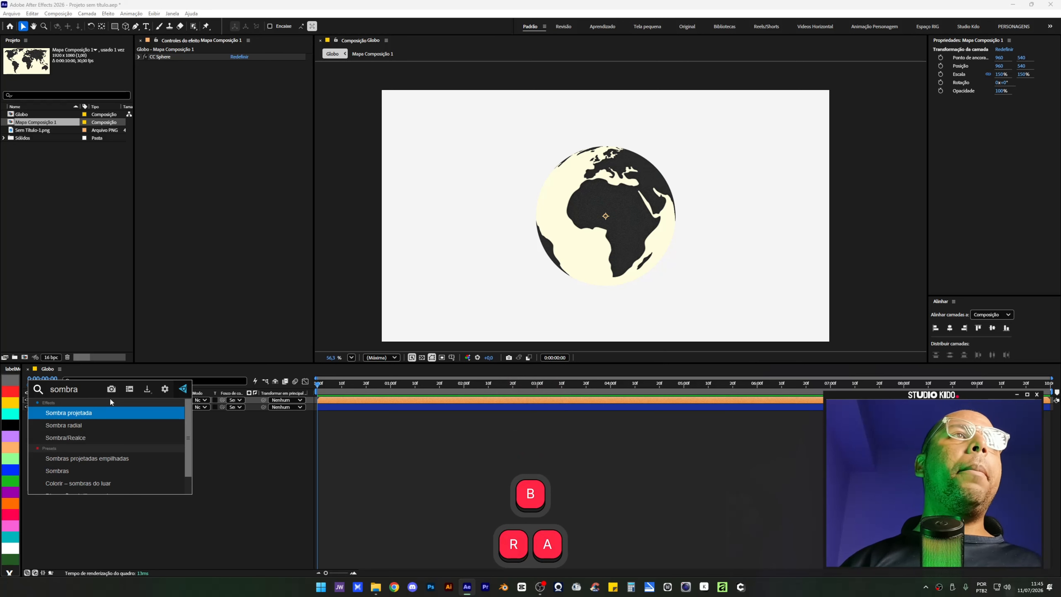
pyautogui.press('Return')
# Set the drop shadow's Distância to 50 while viewing the globe's edge up close.
pyautogui.scroll(2, 677, 257)
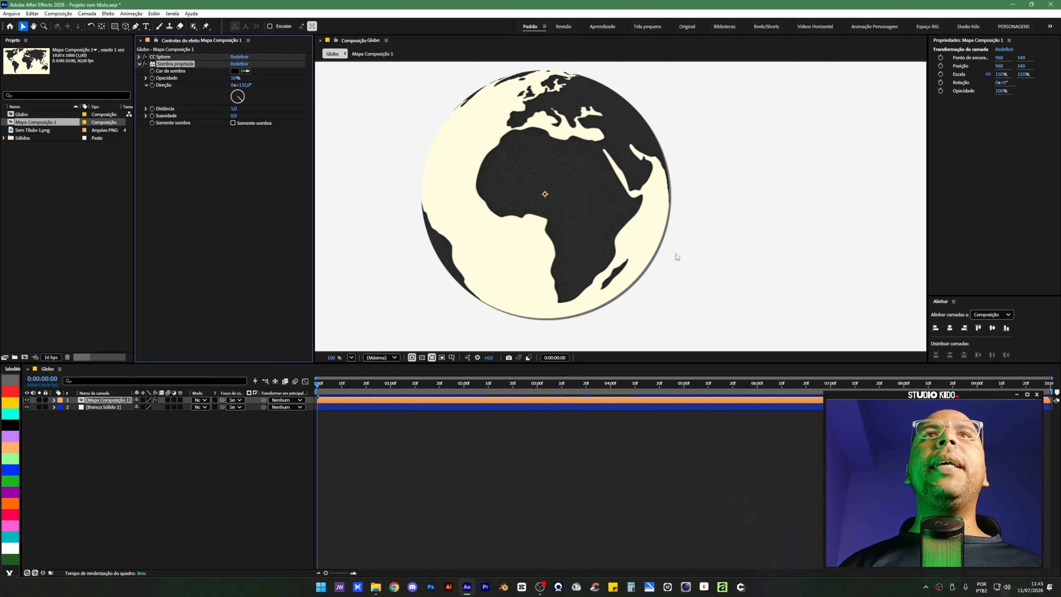
pyautogui.scroll(2, 654, 256)
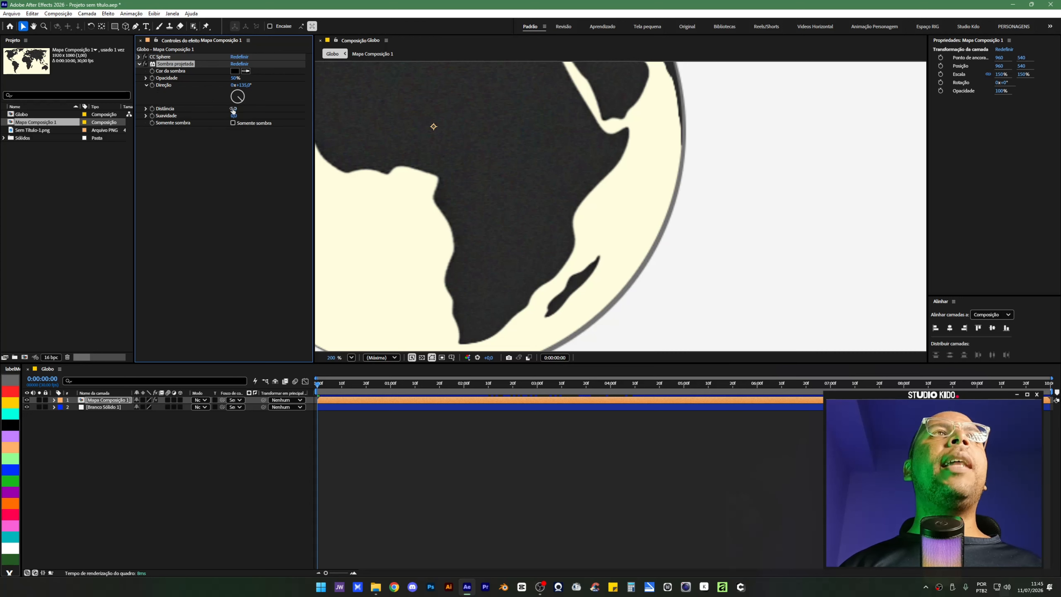
pyautogui.moveTo(233, 110); pyautogui.dragTo(255, 109)
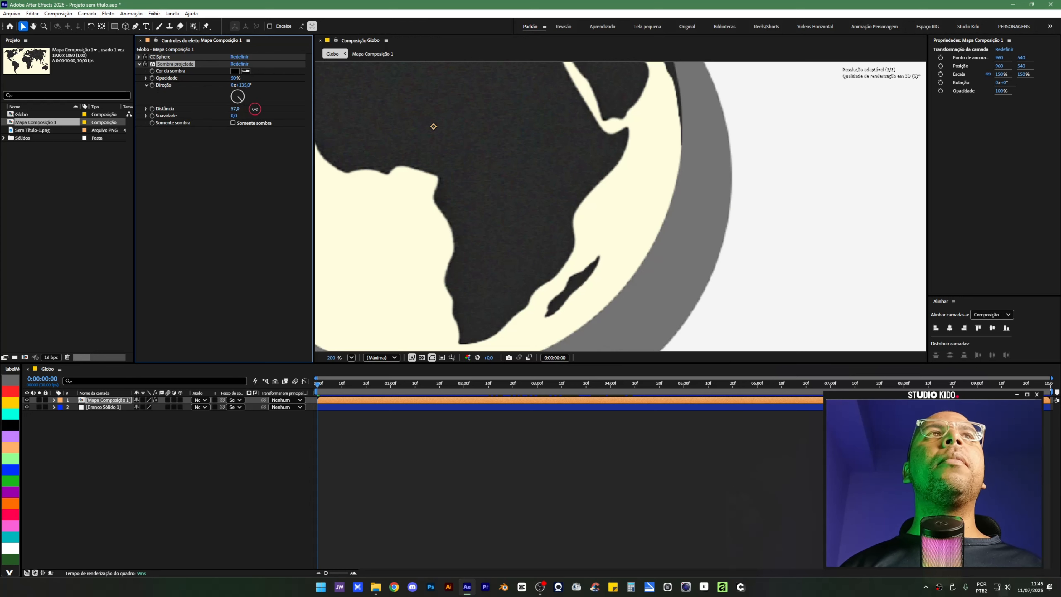
pyautogui.click(235, 108)
pyautogui.write('50')
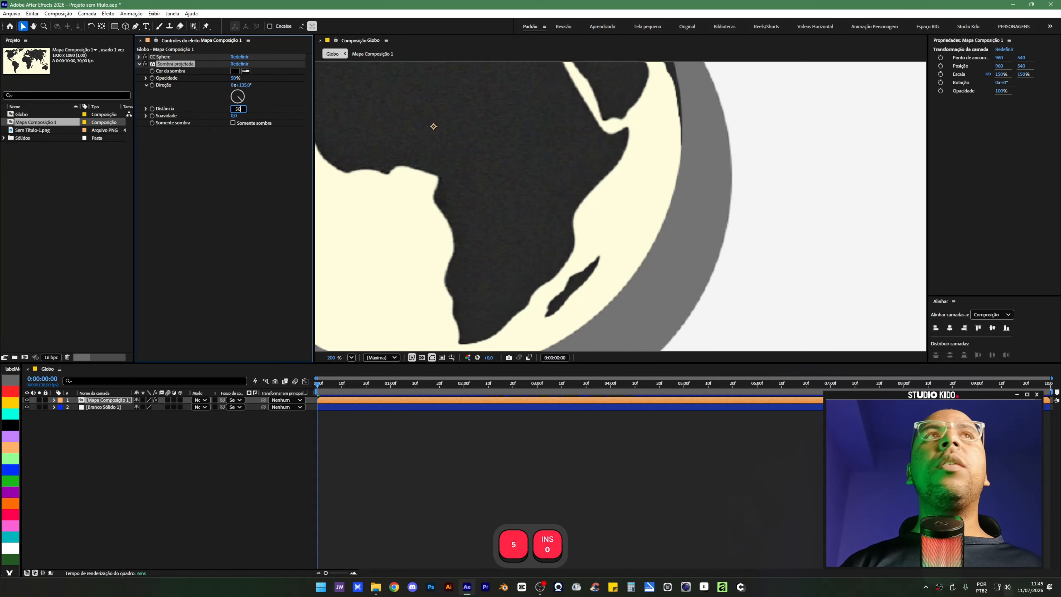
pyautogui.press('Return')
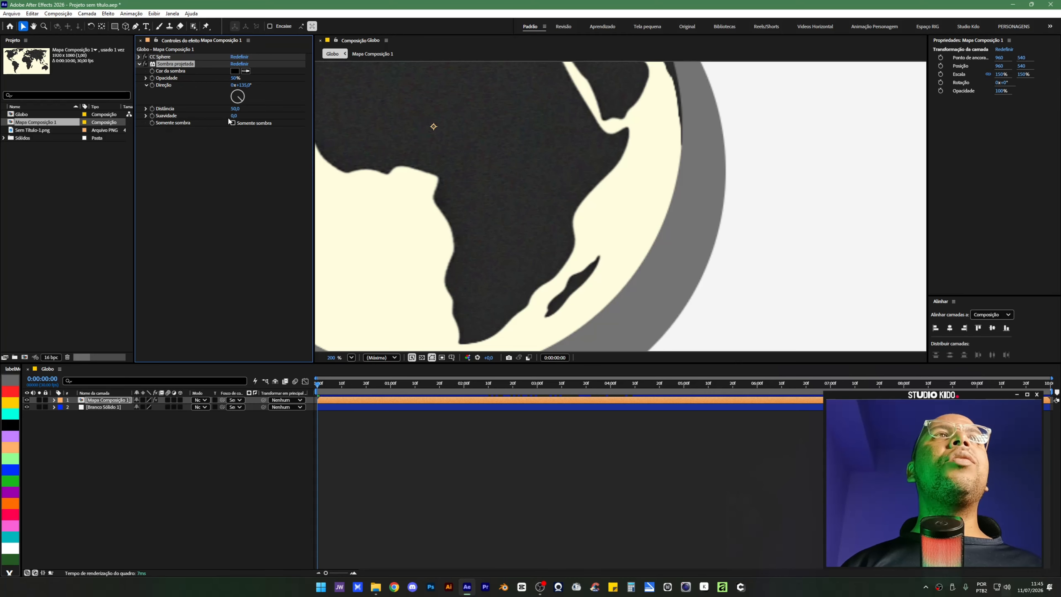
# Soften the globe's drop shadow by setting its Suavidade to 100.
pyautogui.moveTo(234, 117); pyautogui.dragTo(246, 117)
pyautogui.moveTo(255, 119); pyautogui.dragTo(260, 118)
pyautogui.click(235, 115)
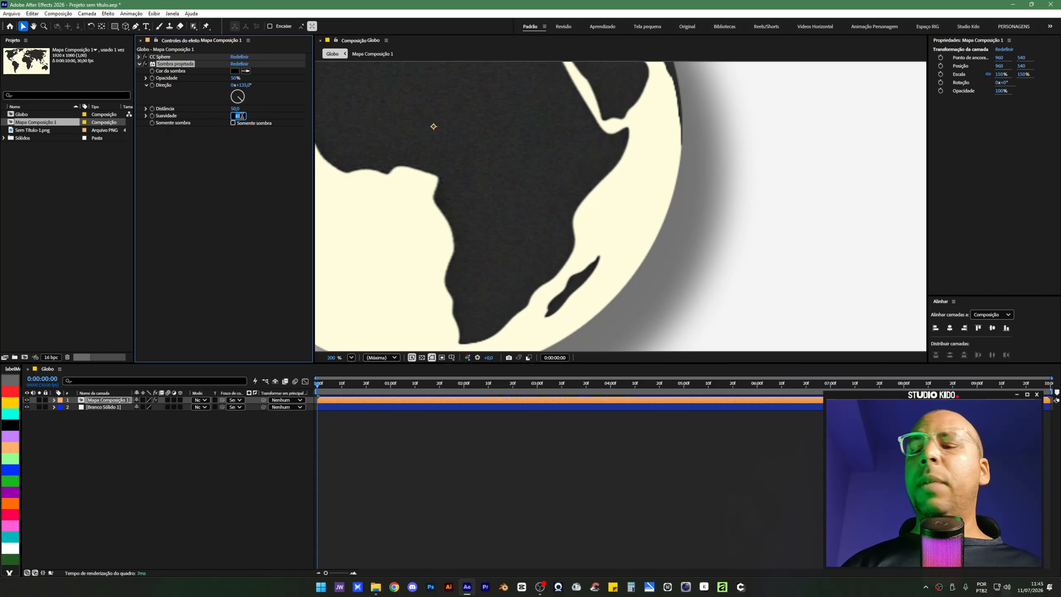
pyautogui.write('100')
pyautogui.press('Return')
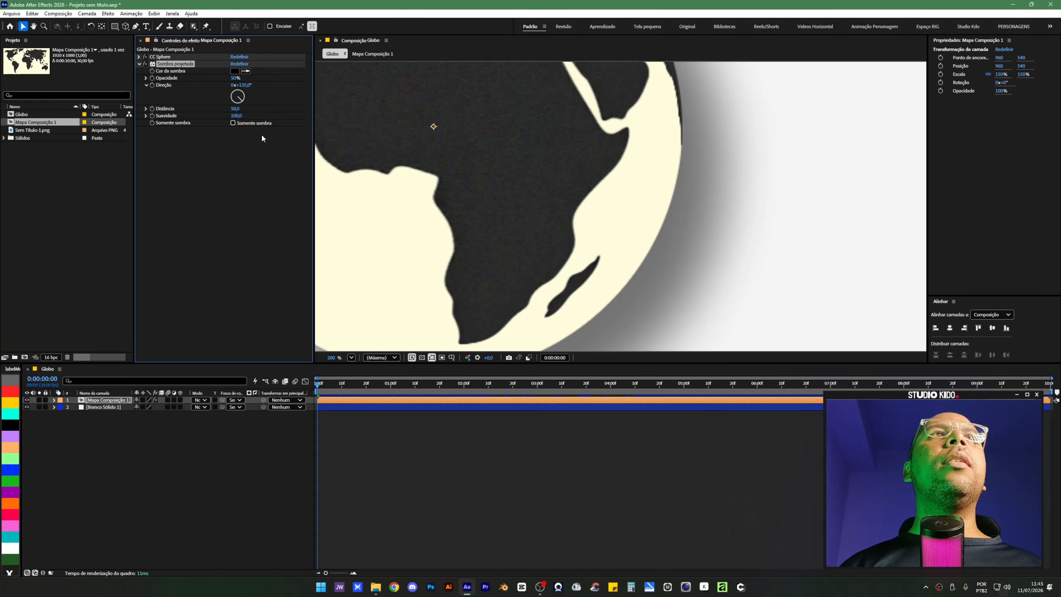
# Try a drop shadow Distância of 10 and settle on a value of 20.
pyautogui.click(236, 109)
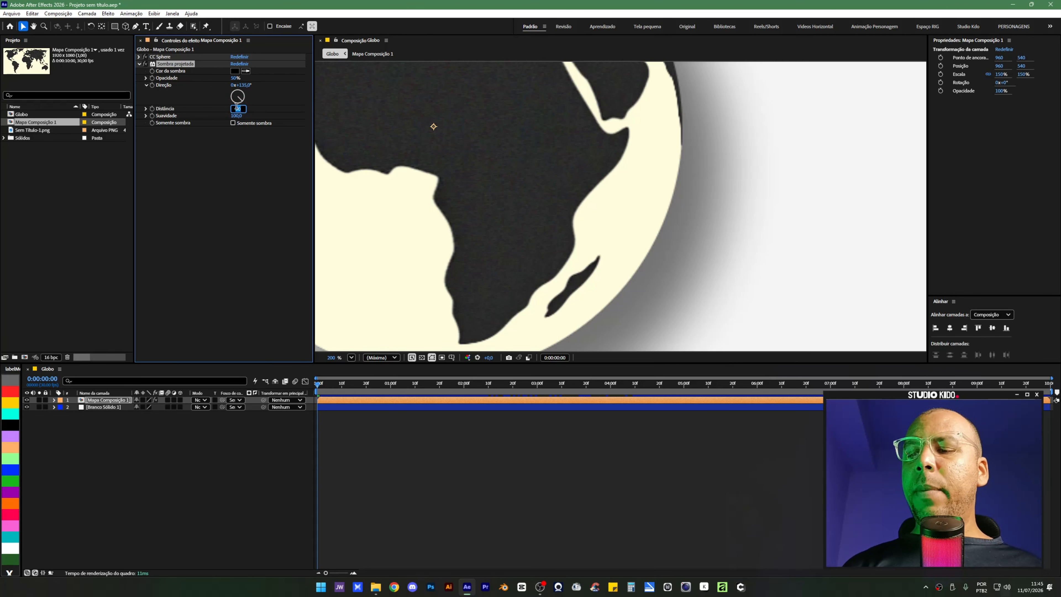
pyautogui.write('10')
pyautogui.press('Return')
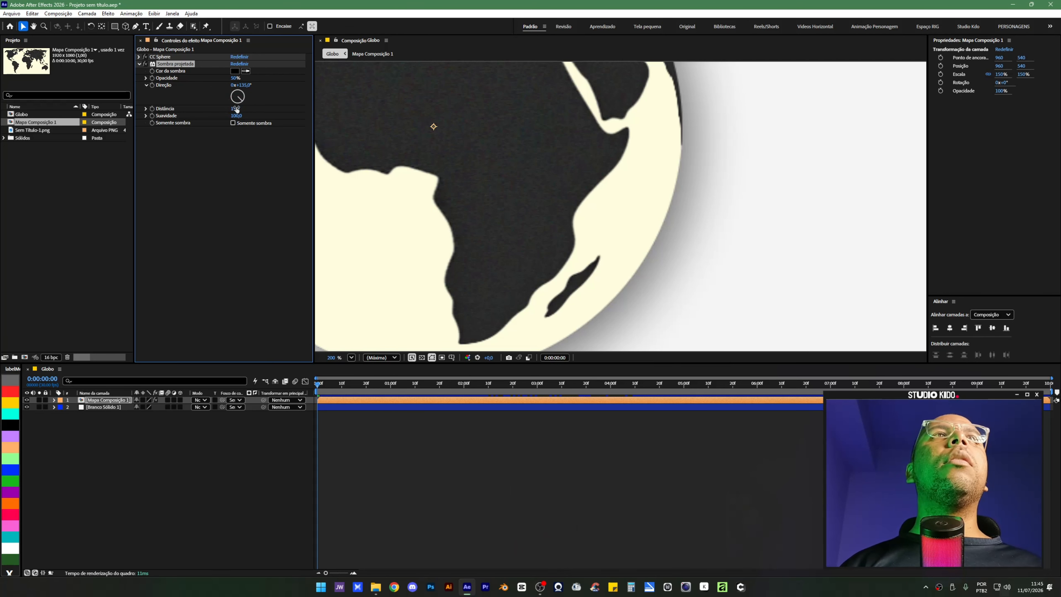
pyautogui.click(236, 108)
pyautogui.write('20')
pyautogui.press('Return')
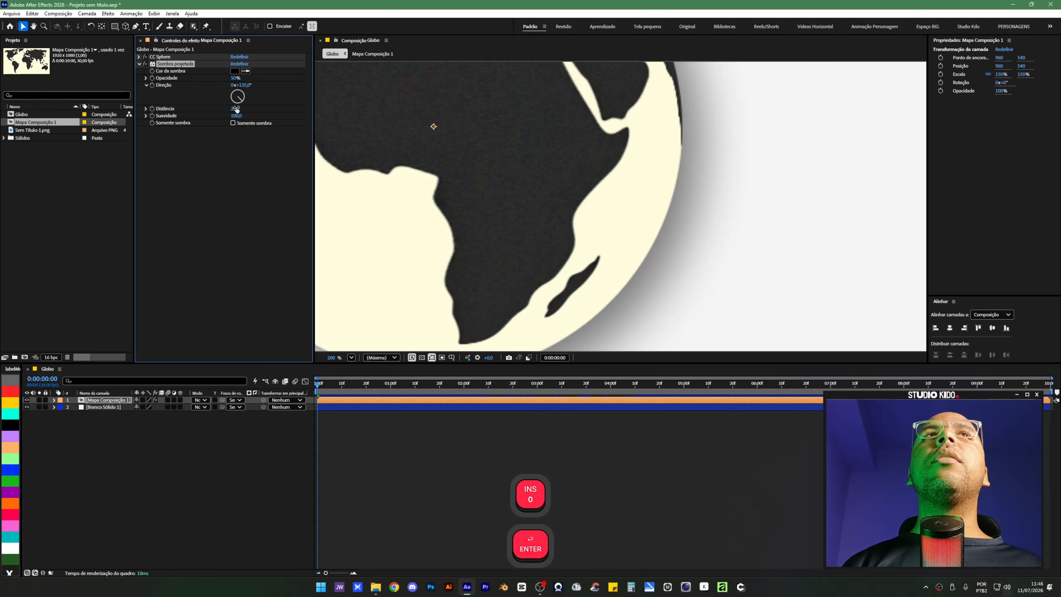
# Set the drop shadow's Opacidade to 45% and bring the whole globe back into view.
pyautogui.moveTo(237, 77)
pyautogui.mouseDown()
pyautogui.moveTo(302, 78)
pyautogui.moveTo(207, 80)
pyautogui.moveTo(233, 79)
pyautogui.mouseUp()
pyautogui.click(232, 78)
pyautogui.write('45')
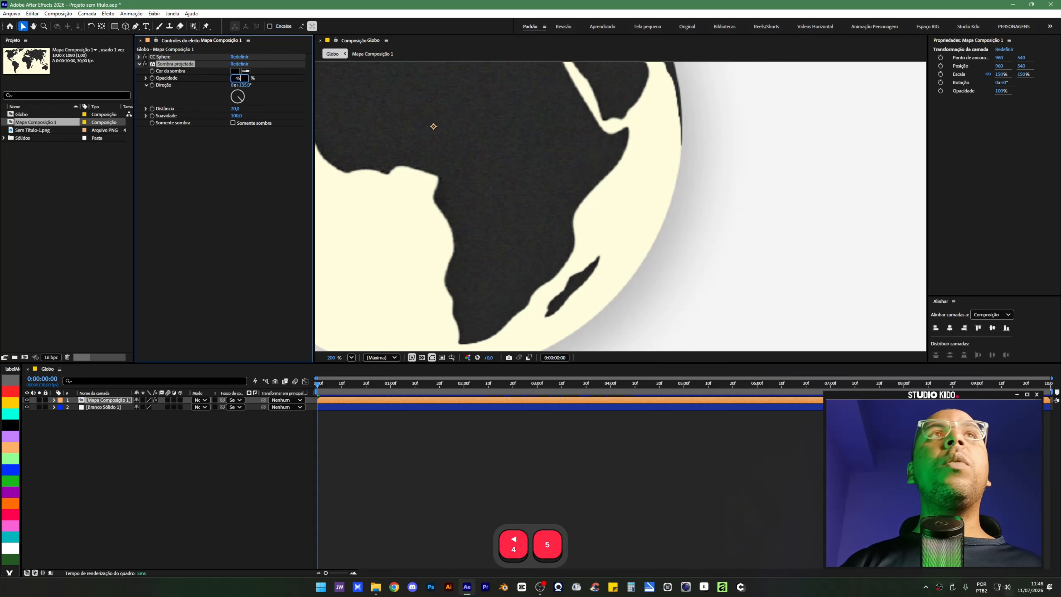
pyautogui.press('Return')
pyautogui.hotkey('shift', '/')
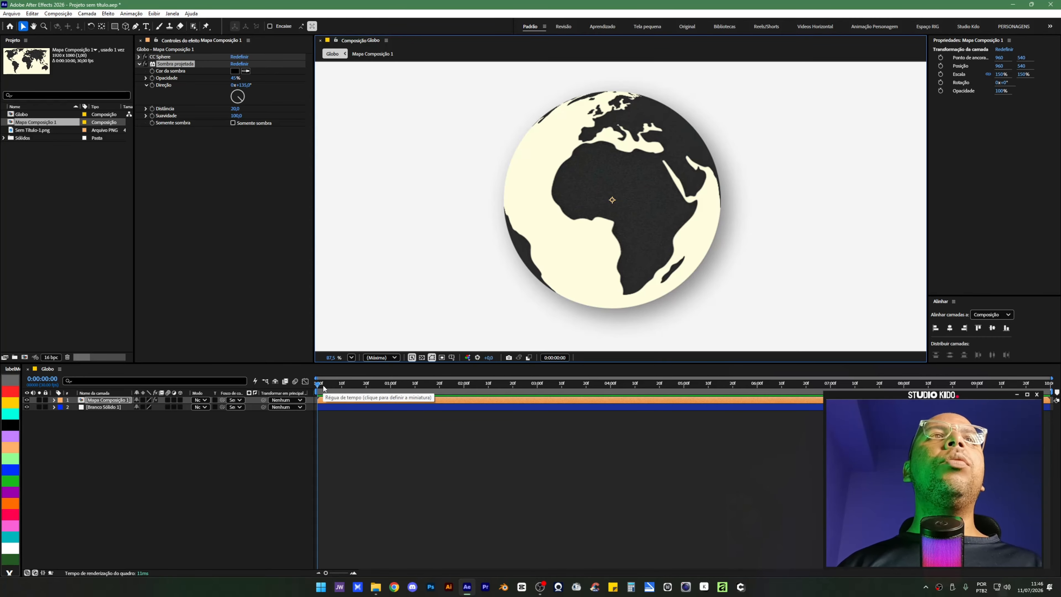
# Preview the rotating globe with its shadow and try a different shadow Direção, undoing that change.
pyautogui.press('space')
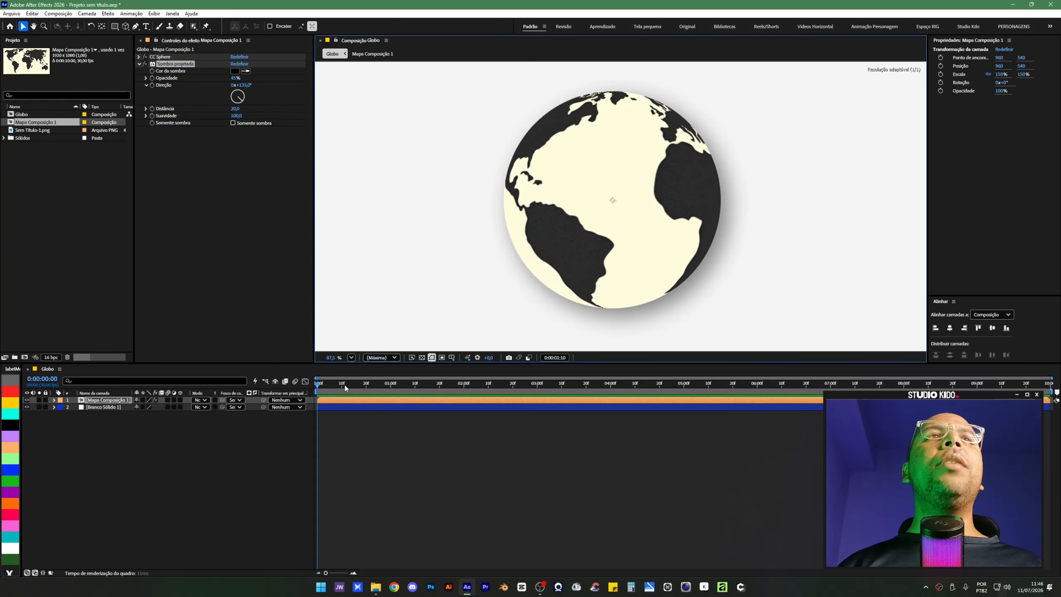
pyautogui.click(307, 392)
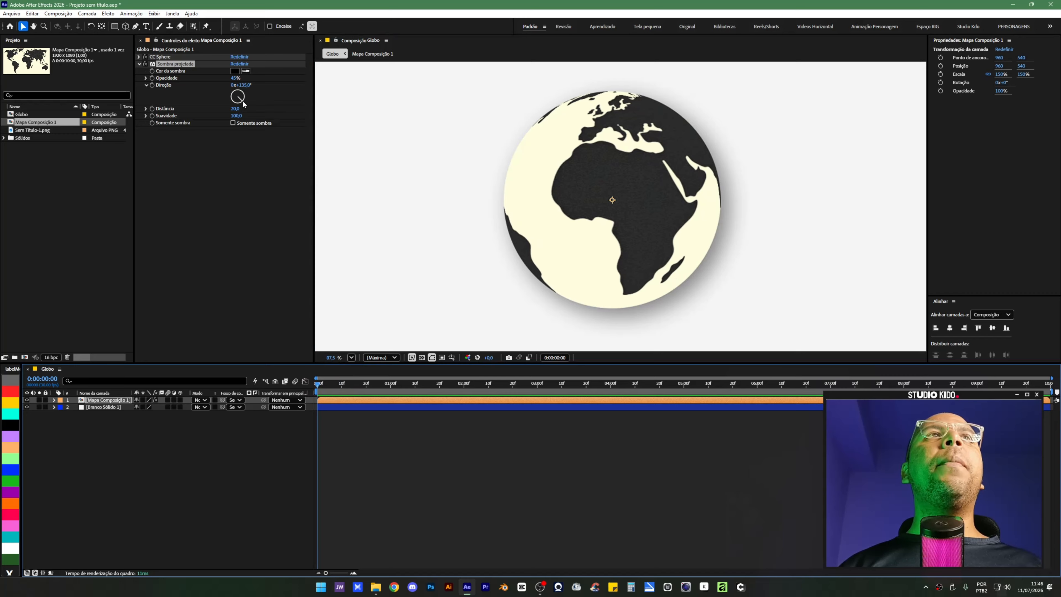
pyautogui.moveTo(243, 103); pyautogui.dragTo(267, 104)
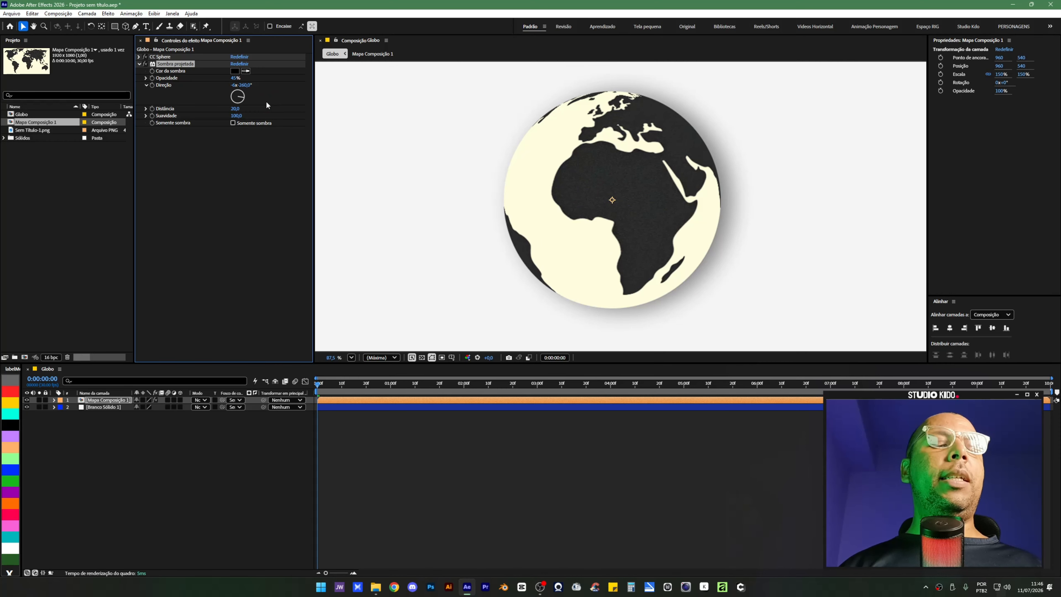
pyautogui.hotkey('ctrl', 'z')
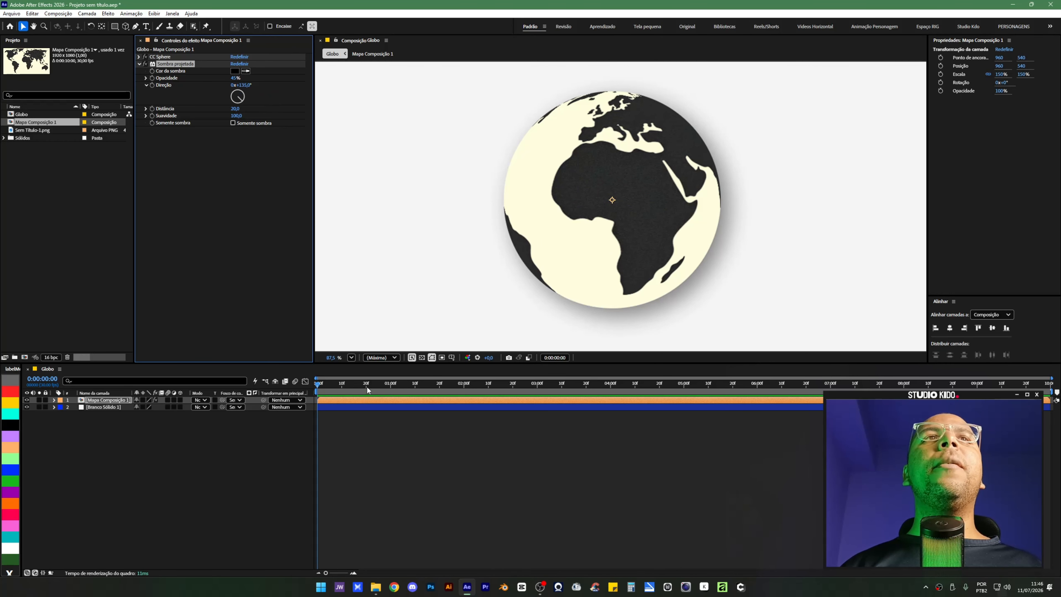
pyautogui.press('space')
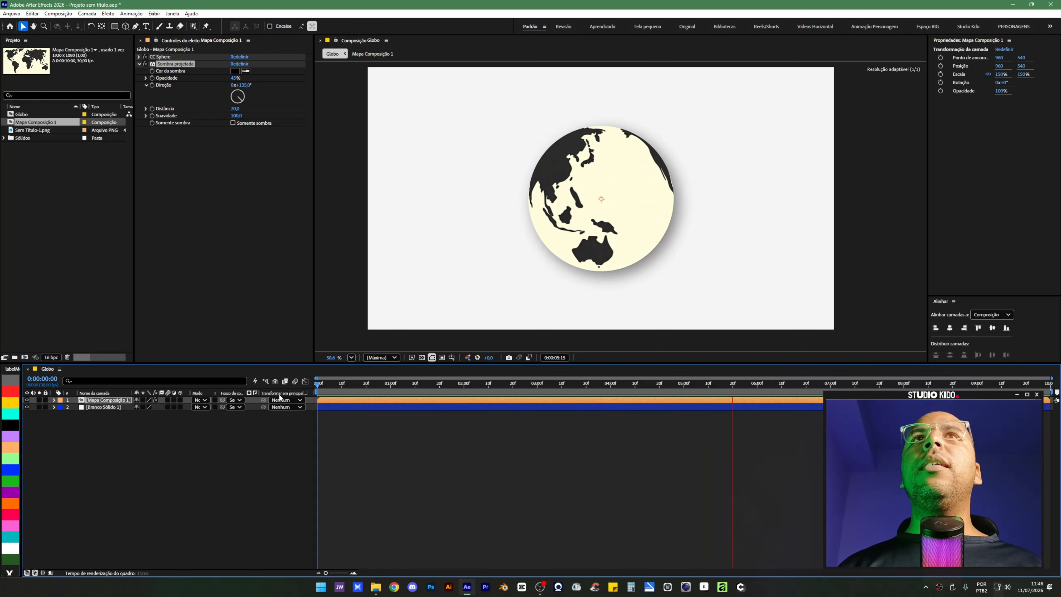
pyautogui.press('space')
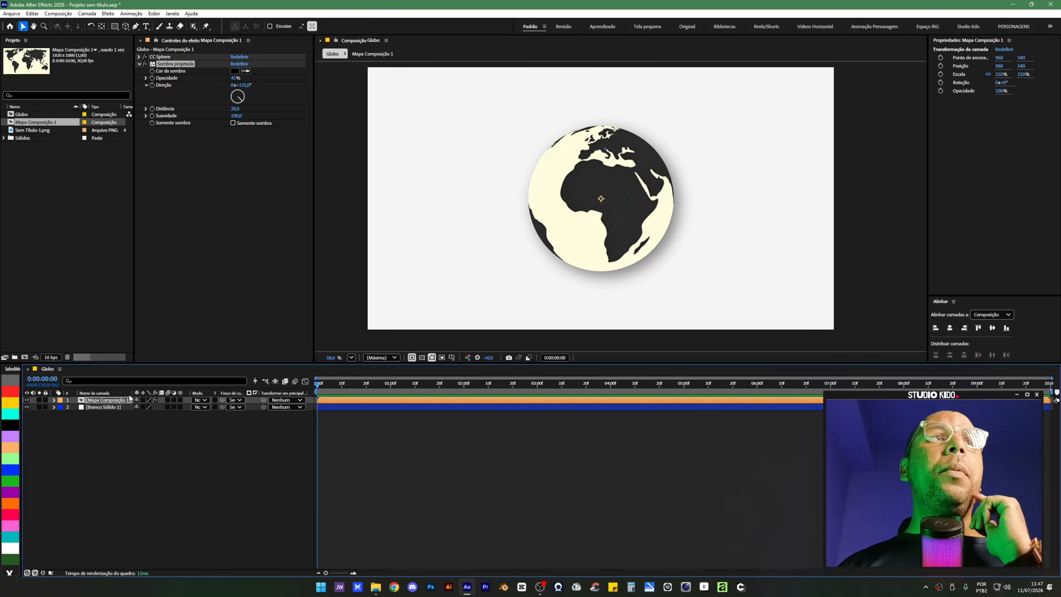
# Clear the layer selection and hide the Mapa Composição 1 globe layer.
pyautogui.click(118, 423)
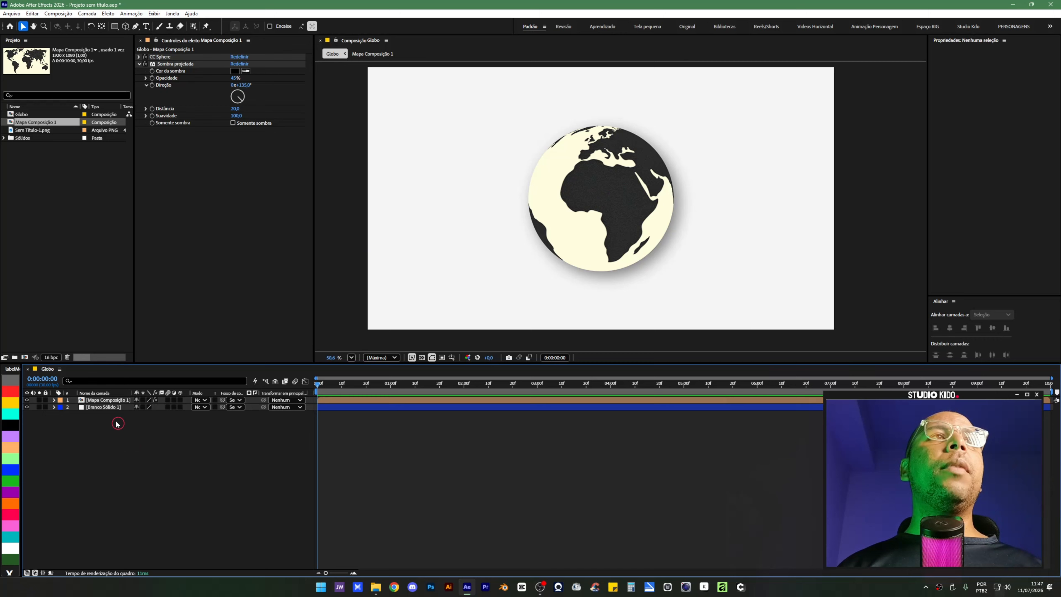
pyautogui.click(103, 405)
pyautogui.click(103, 445)
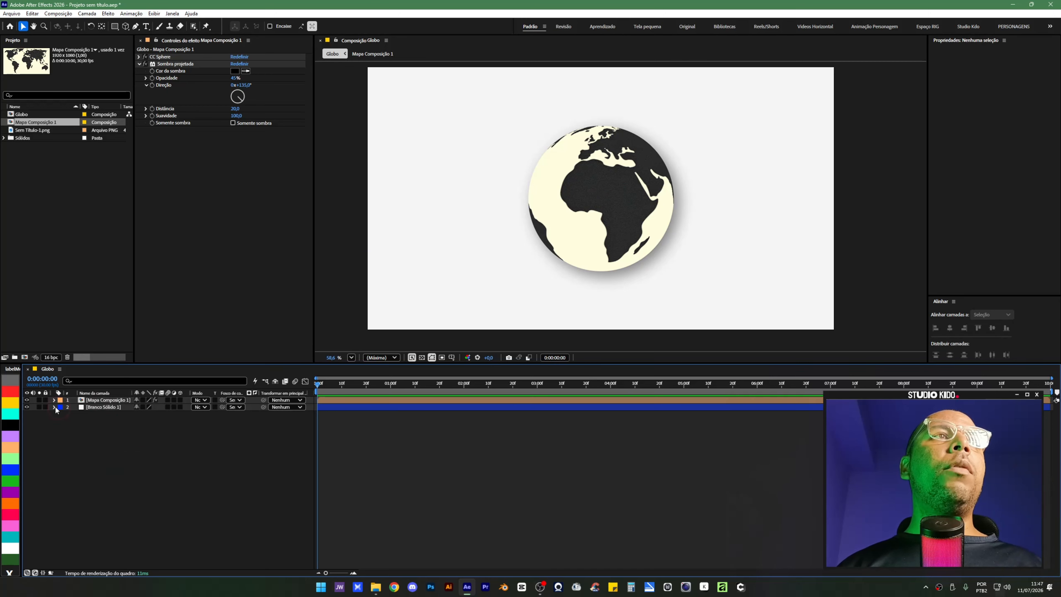
pyautogui.click(27, 400)
# Add a new 1920 x 1080 px solid in a vivid magenta-red above the other layers.
pyautogui.rightClick(168, 470)
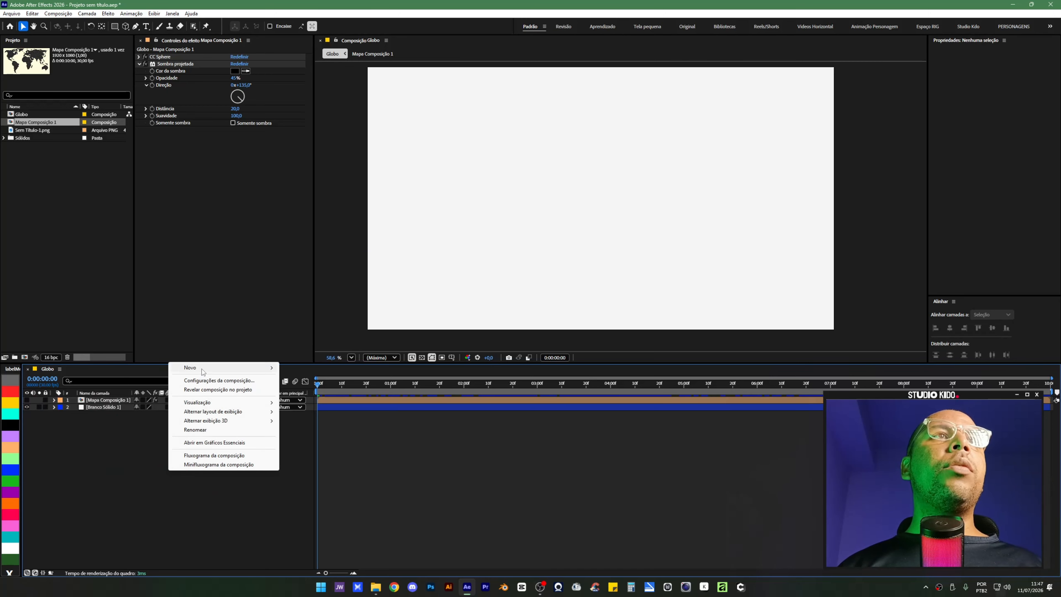
pyautogui.moveTo(204, 372)
pyautogui.click(335, 412)
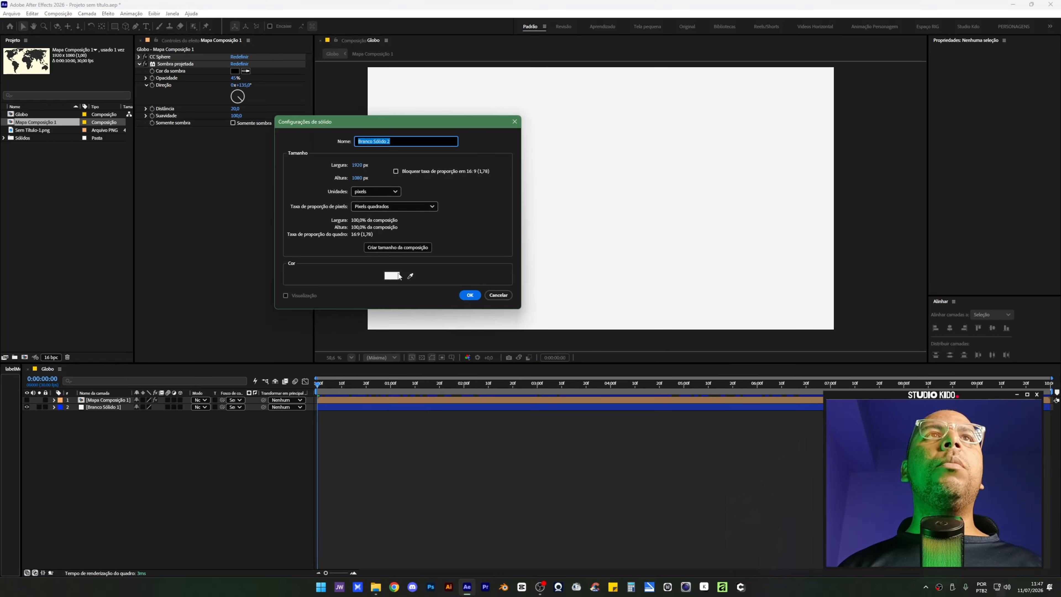
pyautogui.click(393, 276)
pyautogui.click(327, 170)
pyautogui.click(346, 177)
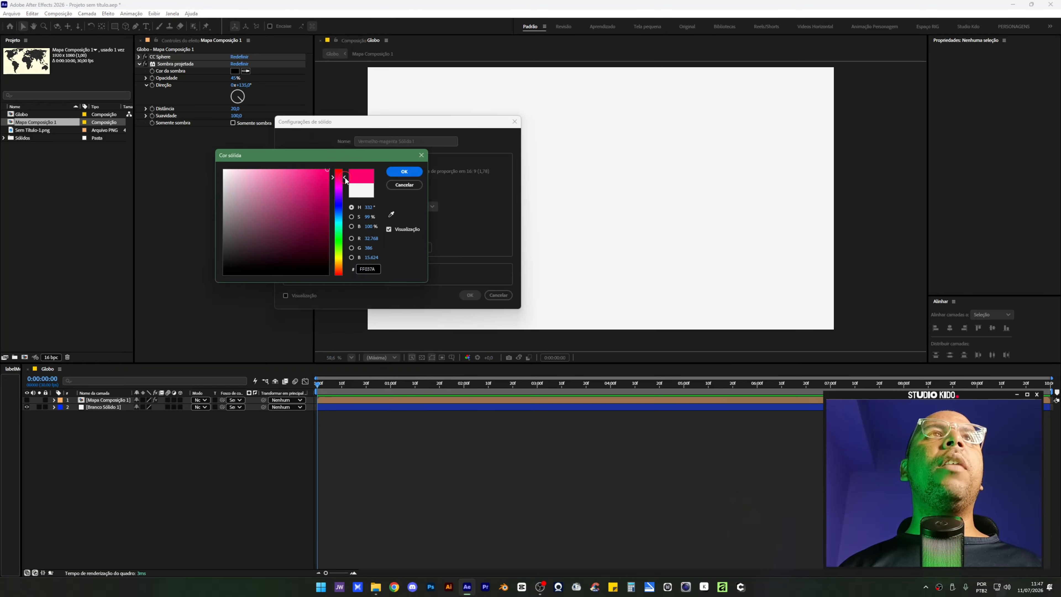
pyautogui.click(404, 171)
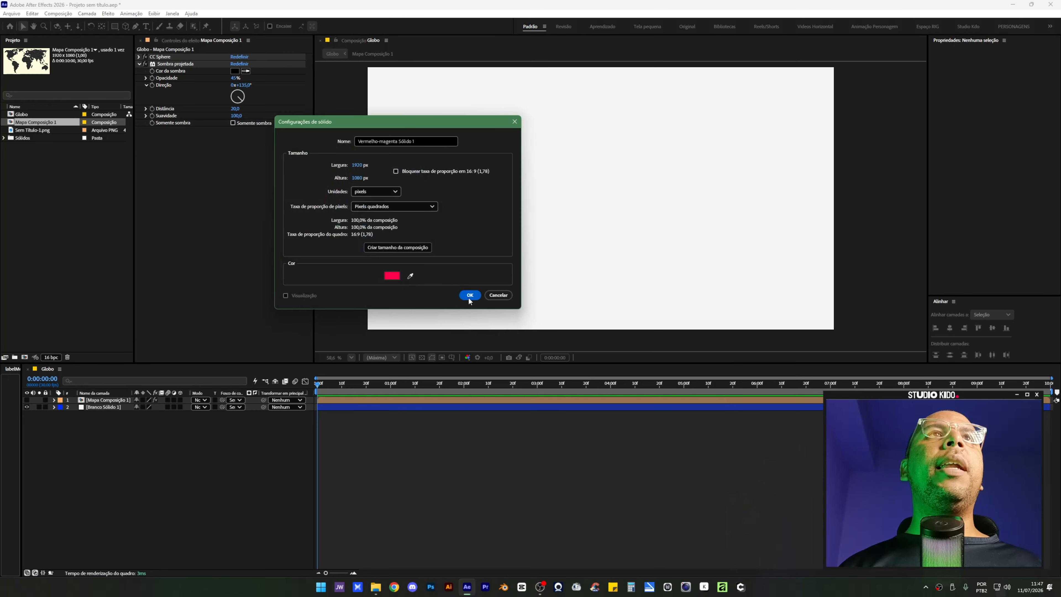
pyautogui.click(470, 295)
# Pre-compose the magenta-red solid under its suggested name, moving all attributes into the new composition.
pyautogui.rightClick(106, 404)
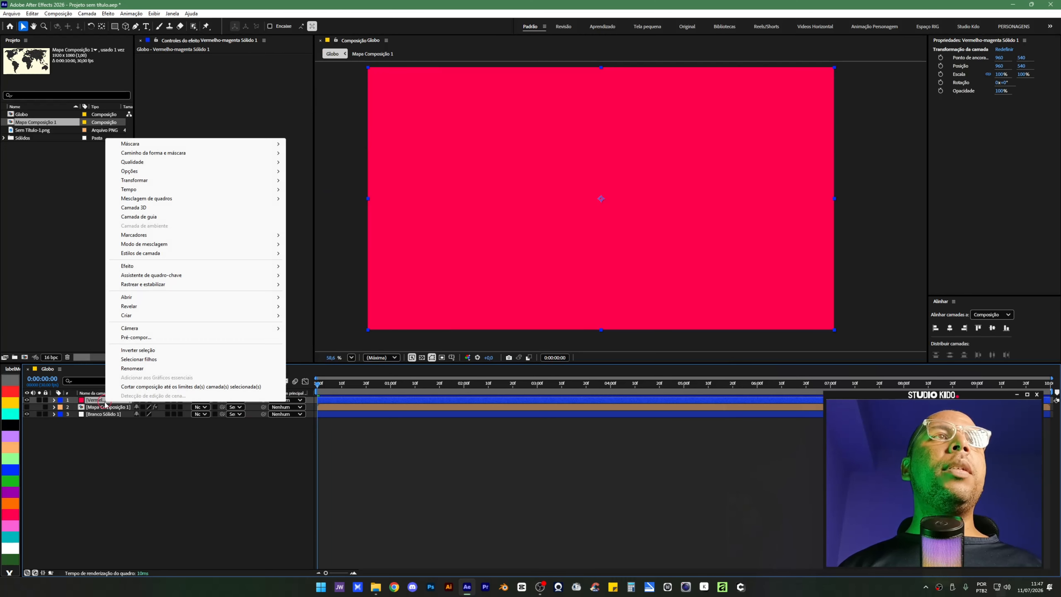
pyautogui.click(167, 339)
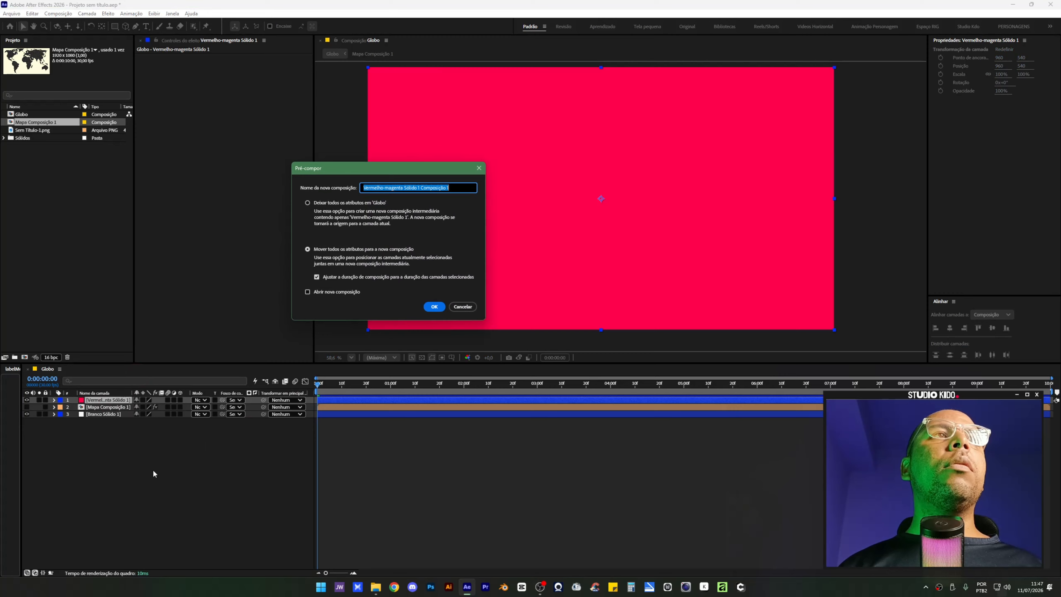
pyautogui.click(433, 306)
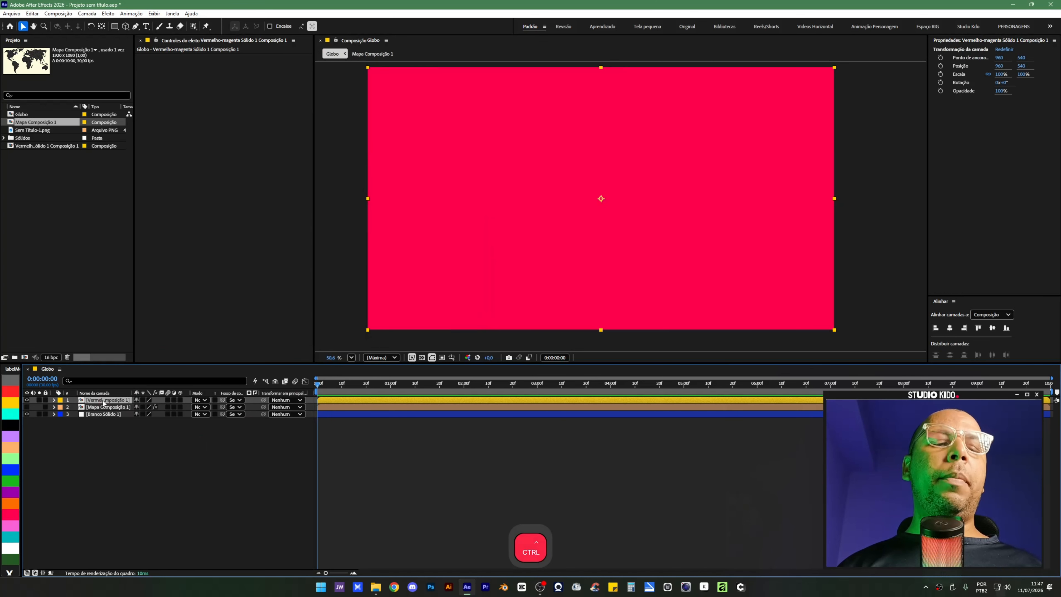
# Apply the CC Sphere effect to the pre-composed magenta-red layer.
pyautogui.hotkey('ctrl', 'space')
pyautogui.write('cc sphe')
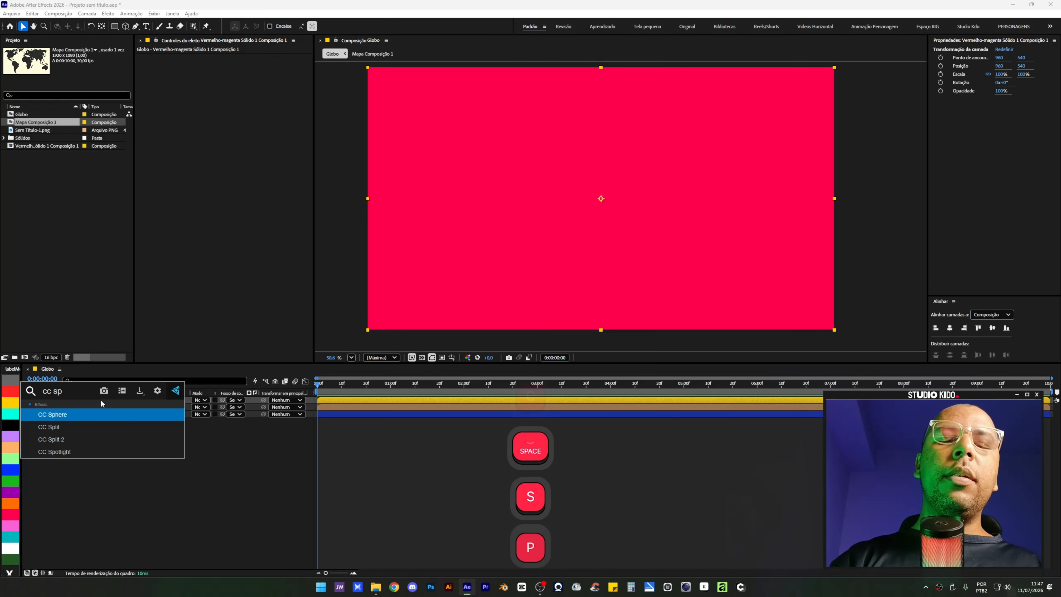
pyautogui.click(100, 415)
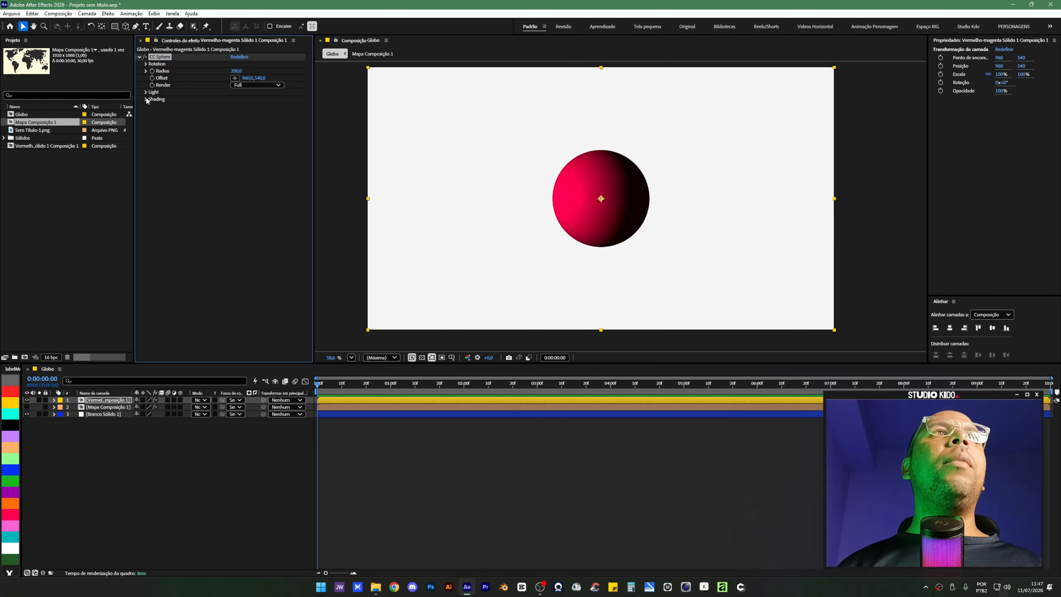
# Try flat shading on the sphere with Ambient 100, Diffuse 0, Specular 0, Roughness 0,001 and Metal 54.
pyautogui.click(146, 99)
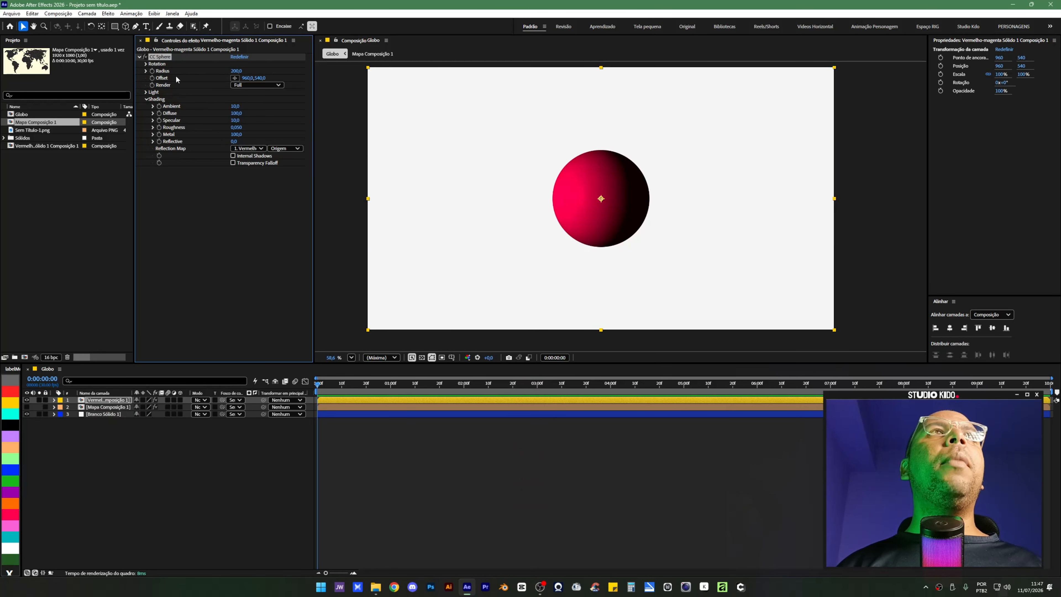
pyautogui.click(147, 64)
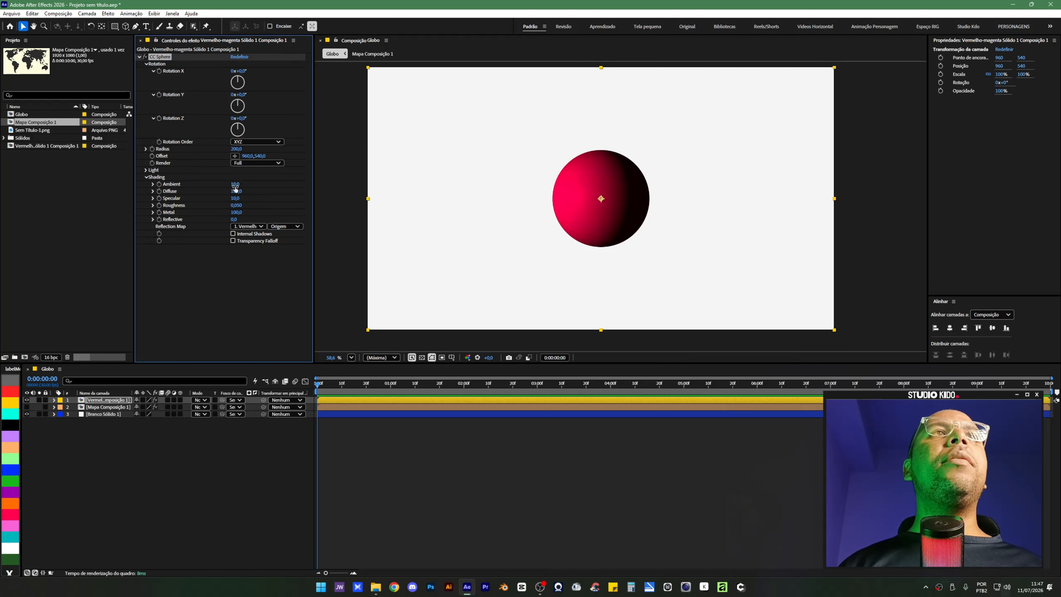
pyautogui.moveTo(235, 190); pyautogui.dragTo(215, 211)
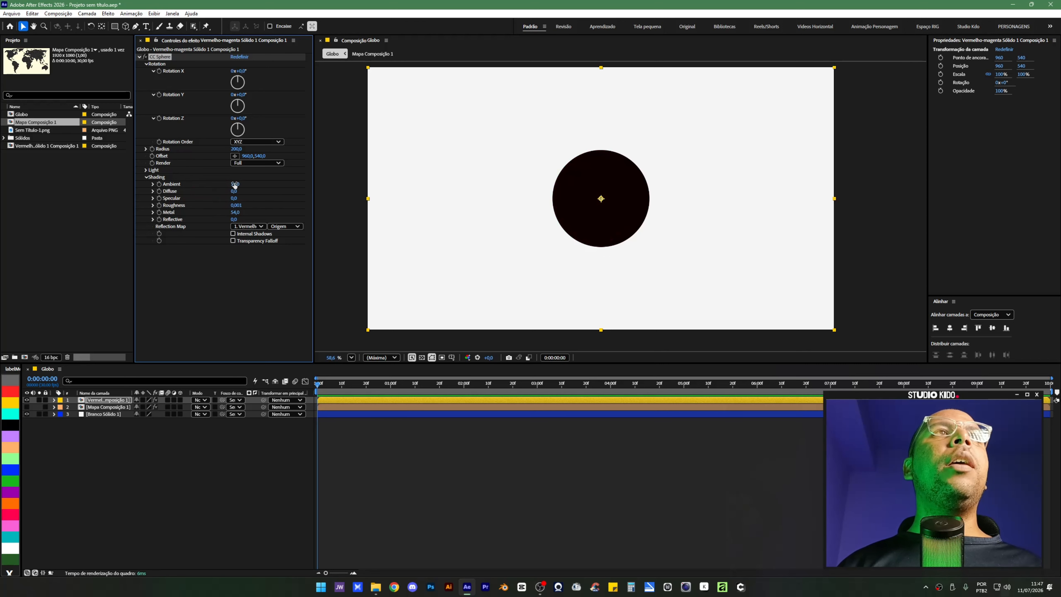
pyautogui.click(235, 184)
pyautogui.write('100')
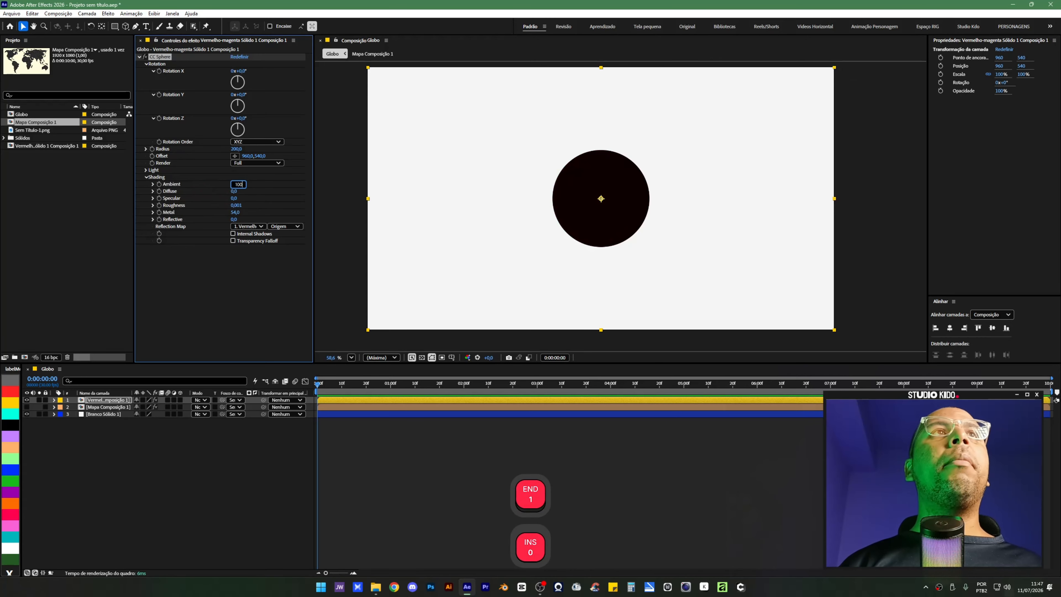
pyautogui.press('Return')
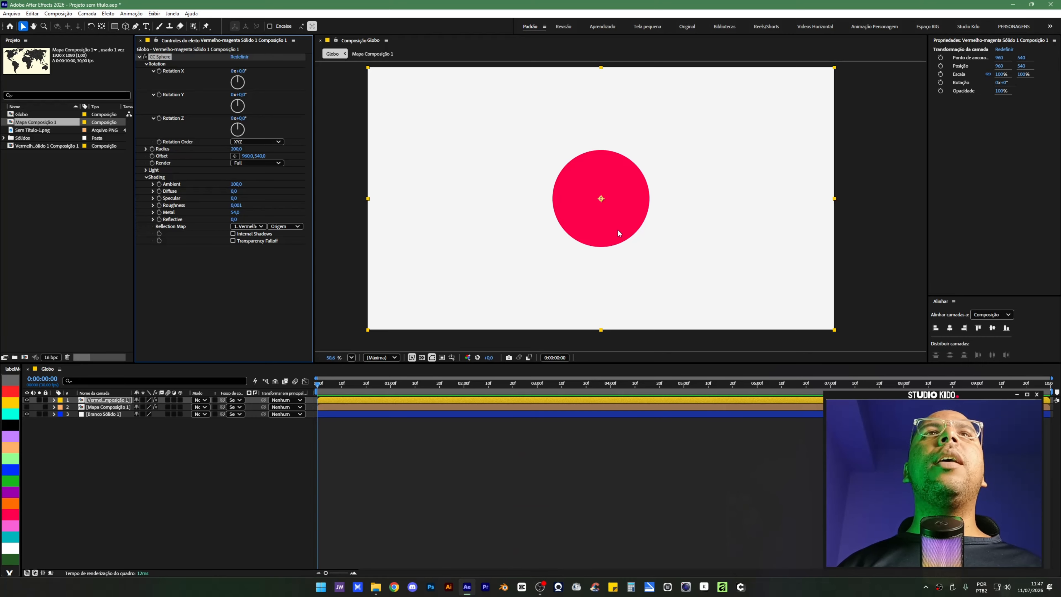
# Try moving the sphere layer slightly, and undo the move and shading changes back to the default CC Sphere.
pyautogui.moveTo(615, 203)
pyautogui.mouseDown()
pyautogui.moveTo(546, 239)
pyautogui.moveTo(594, 225)
pyautogui.moveTo(593, 194)
pyautogui.moveTo(629, 201)
pyautogui.mouseUp()
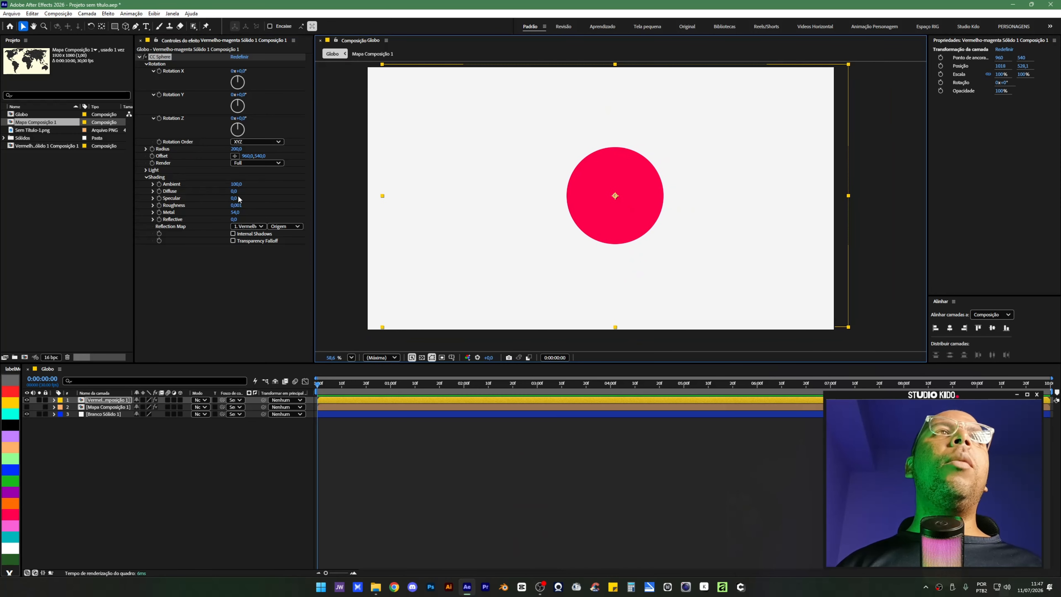
pyautogui.hotkey('ctrl', 'z')
pyautogui.hotkey('ctrl', 'z')
pyautogui.hotkey('ctrl', 'z')
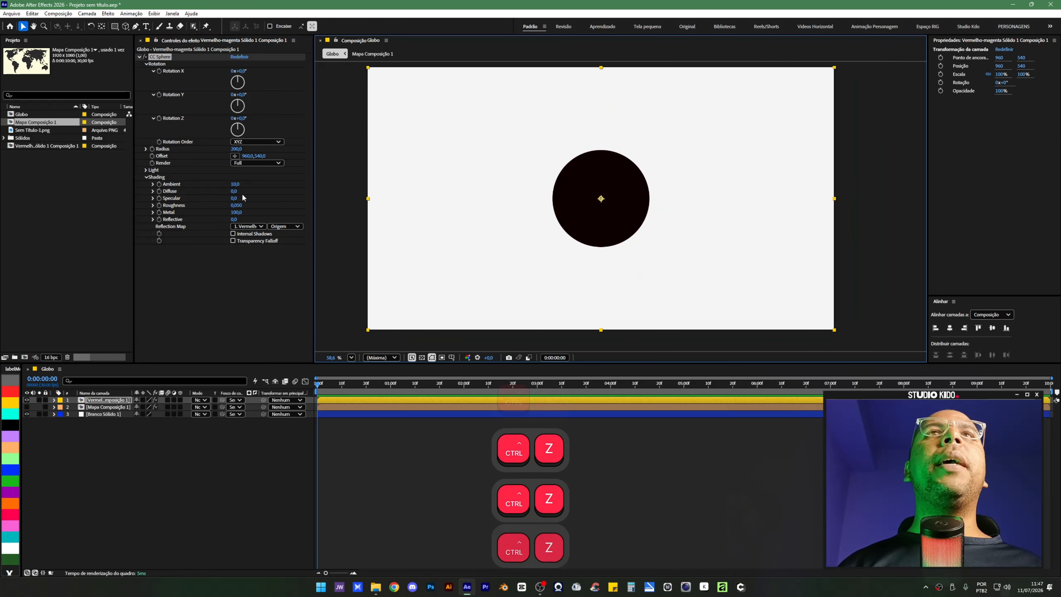
pyautogui.hotkey('ctrl', 'z')
pyautogui.hotkey('ctrl', 'z')
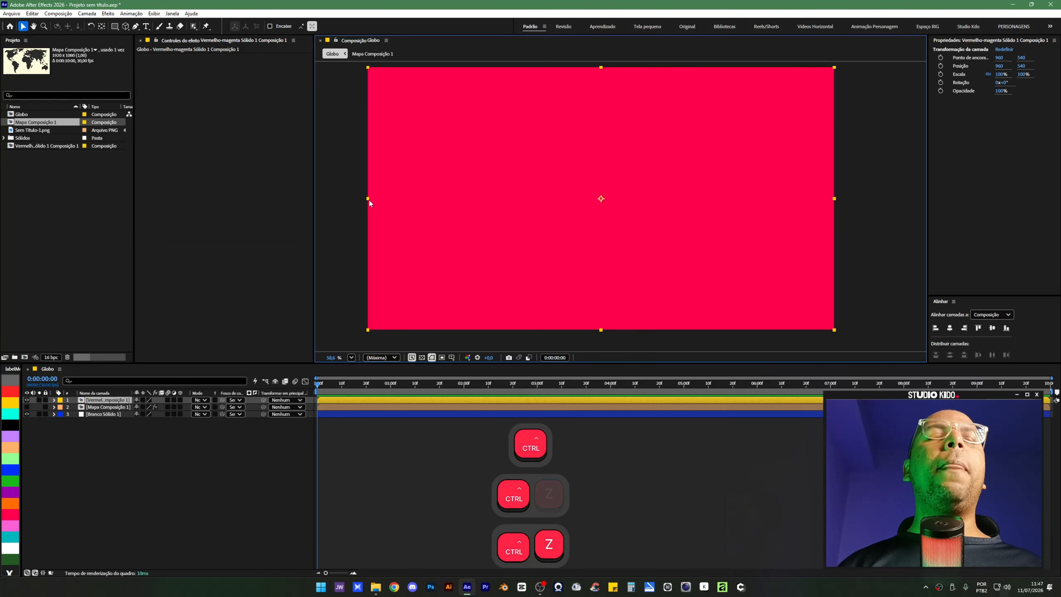
pyautogui.hotkey('ctrl', 'shift', 'z')
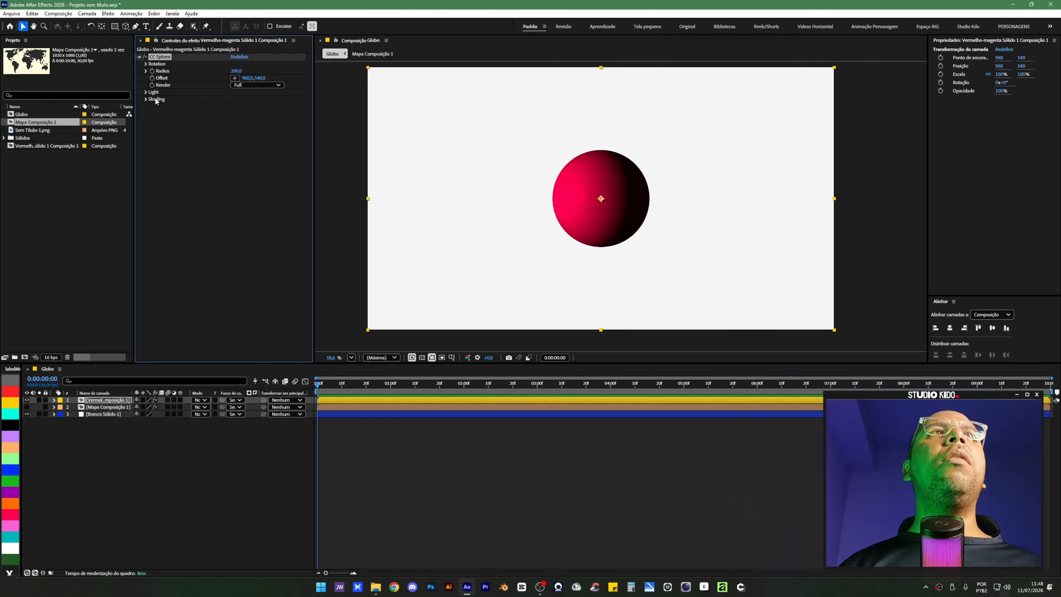
# Give the sphere glossy shading with Ambient 70, Specular 100, Roughness 0,155 and Metal 30.
pyautogui.click(146, 99)
pyautogui.moveTo(237, 113); pyautogui.dragTo(332, 121)
pyautogui.moveTo(237, 128)
pyautogui.mouseDown()
pyautogui.moveTo(292, 126)
pyautogui.moveTo(179, 140)
pyautogui.moveTo(190, 140)
pyautogui.mouseUp()
pyautogui.click(254, 278)
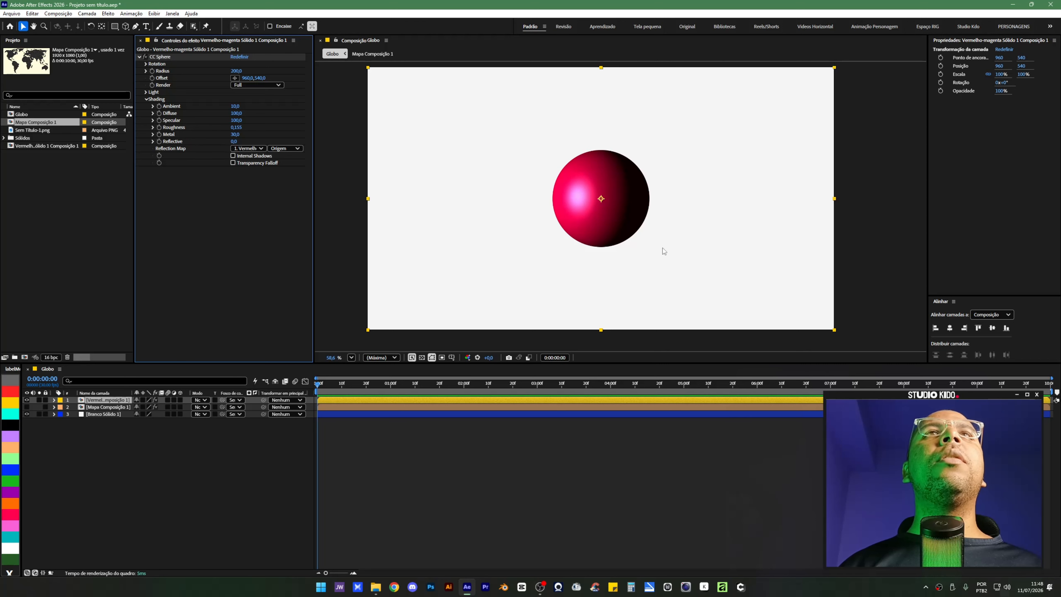
pyautogui.moveTo(236, 106); pyautogui.dragTo(266, 112)
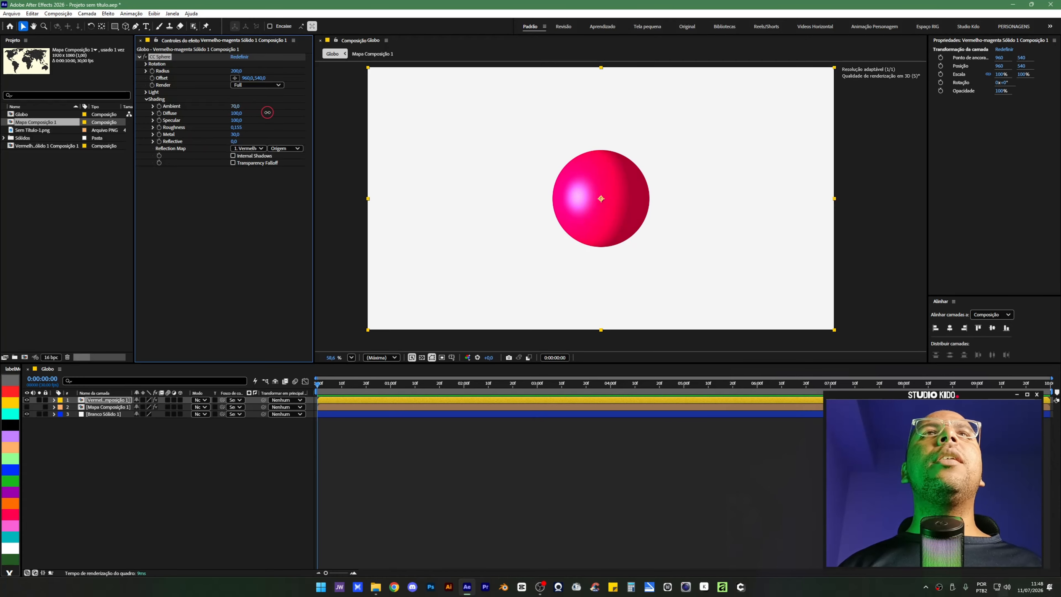